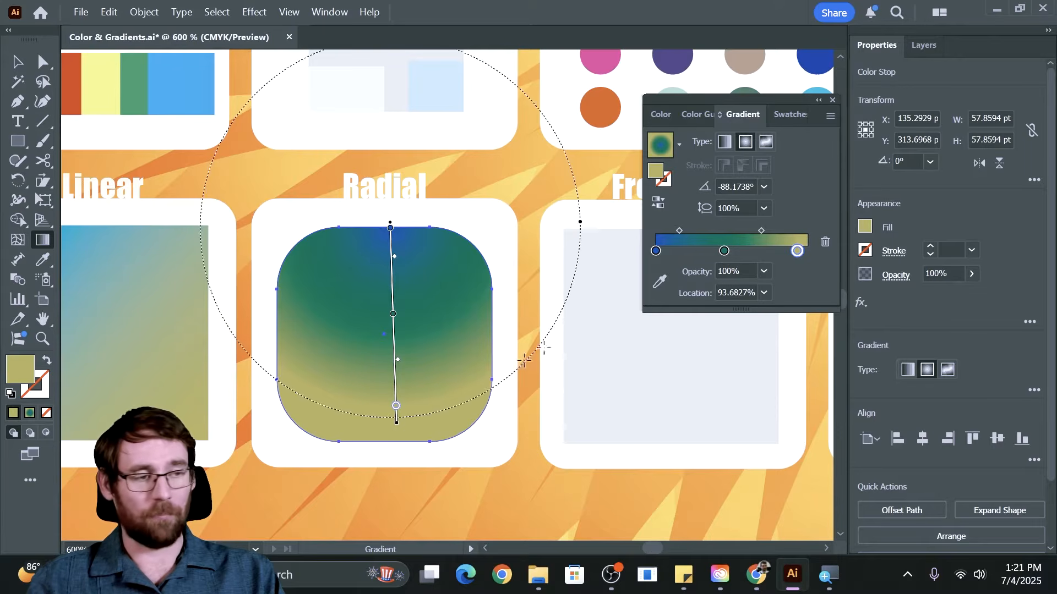
- Apply a freeform gradient fill to the empty square under the FreeForm heading
key(space)
mouse_move(573, 285)
mouse_down()
mouse_move(342, 273)
mouse_move(221, 288)
mouse_up()
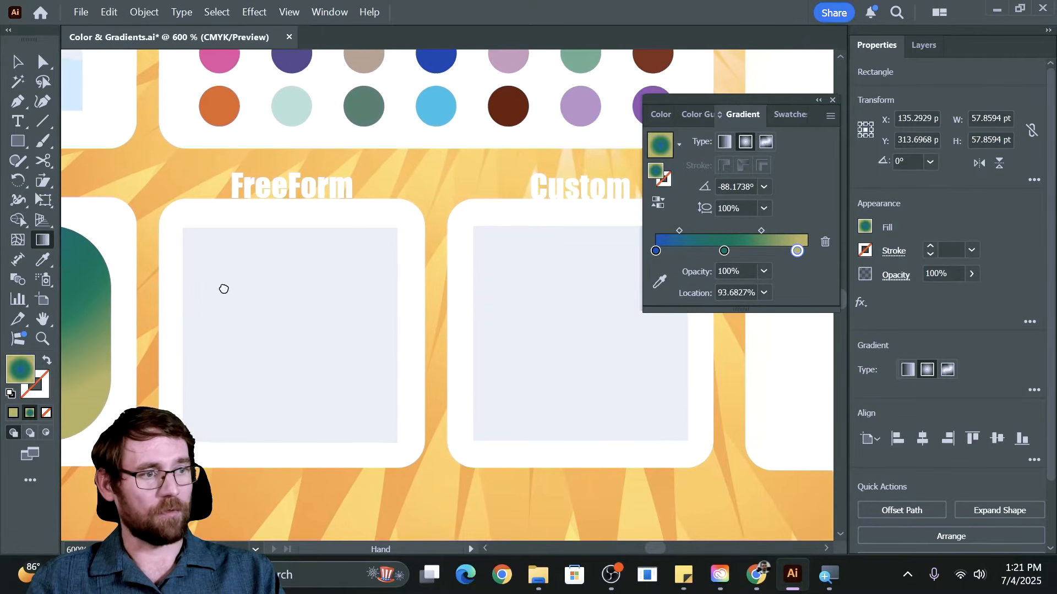
key(v)
click(301, 285)
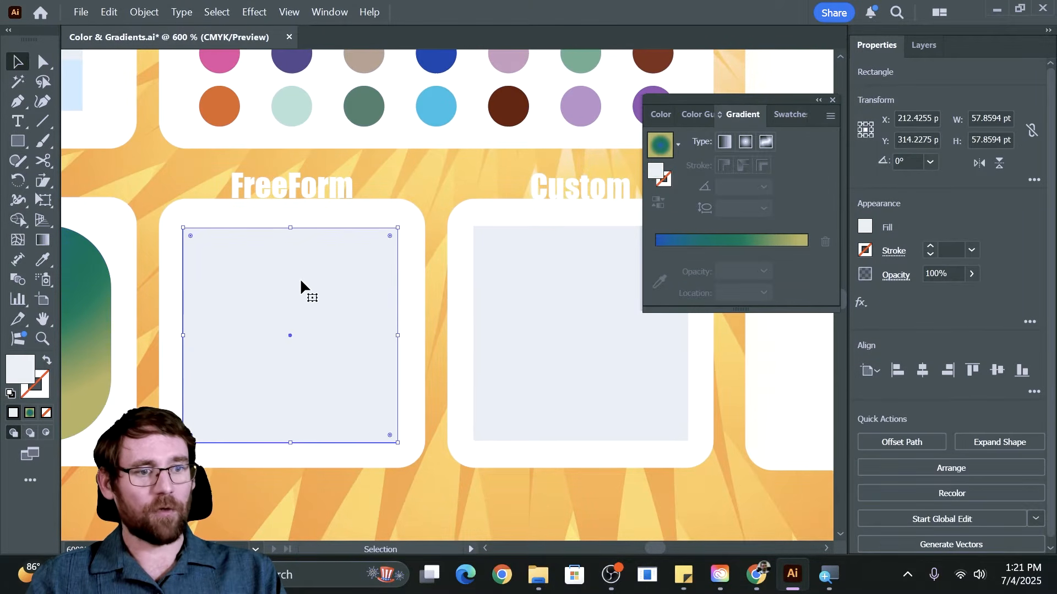
key(space)
drag(262, 301, 357, 299)
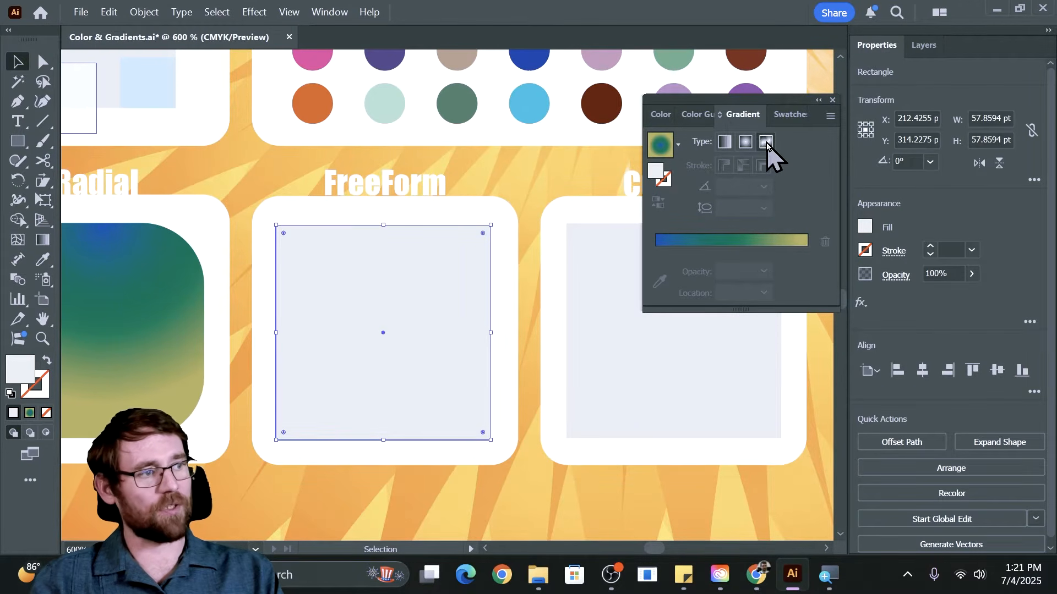
click(767, 144)
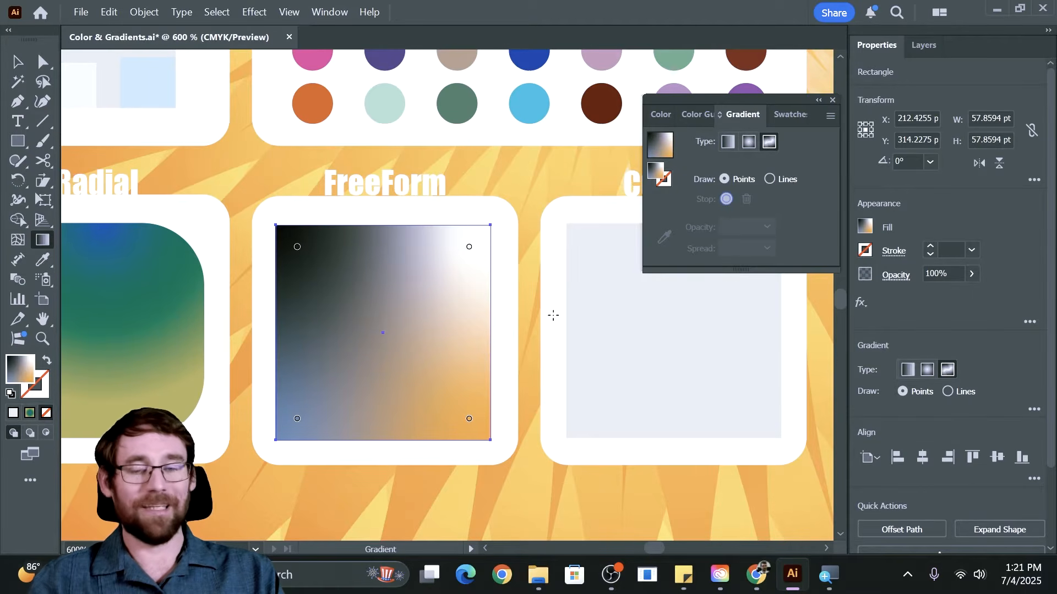
- Recolor the freeform gradient's upper-left point purple by setting cyan to 44%, yellow to 0% and removing the black
click(297, 246)
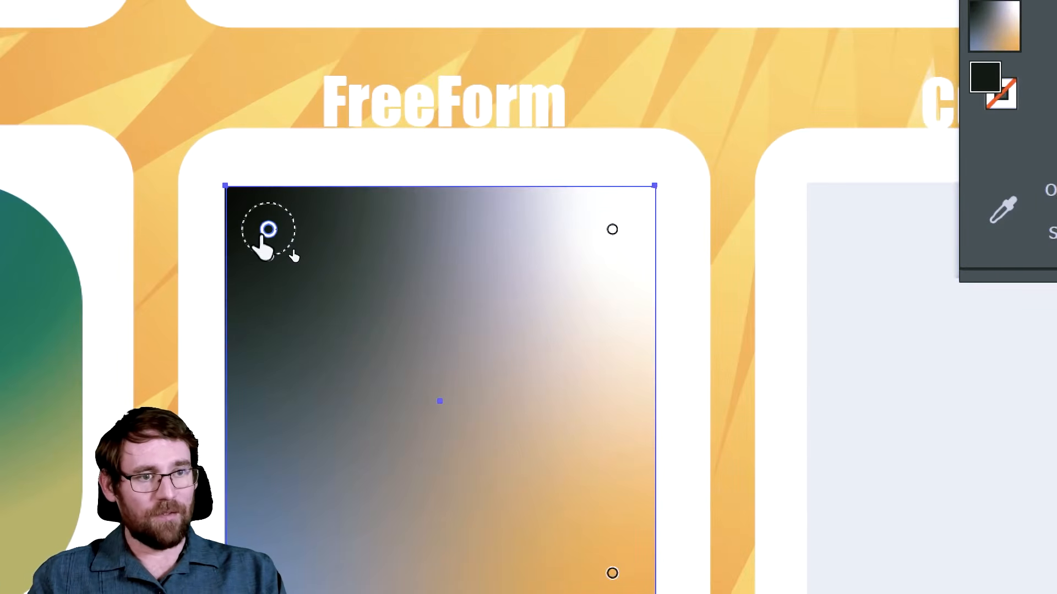
double_click(269, 230)
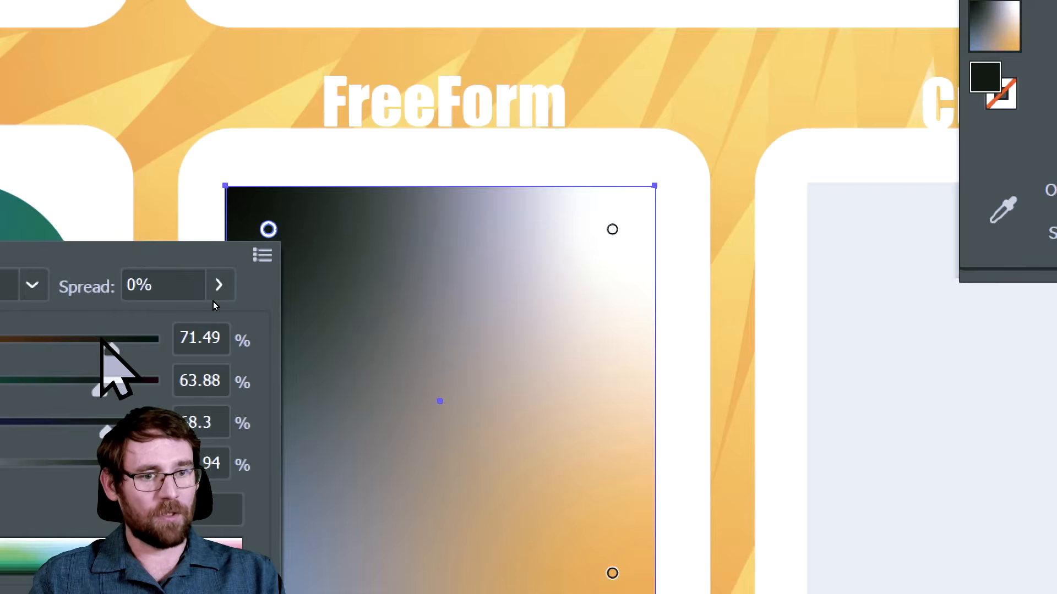
drag(110, 351, 65, 352)
drag(107, 432, 0, 427)
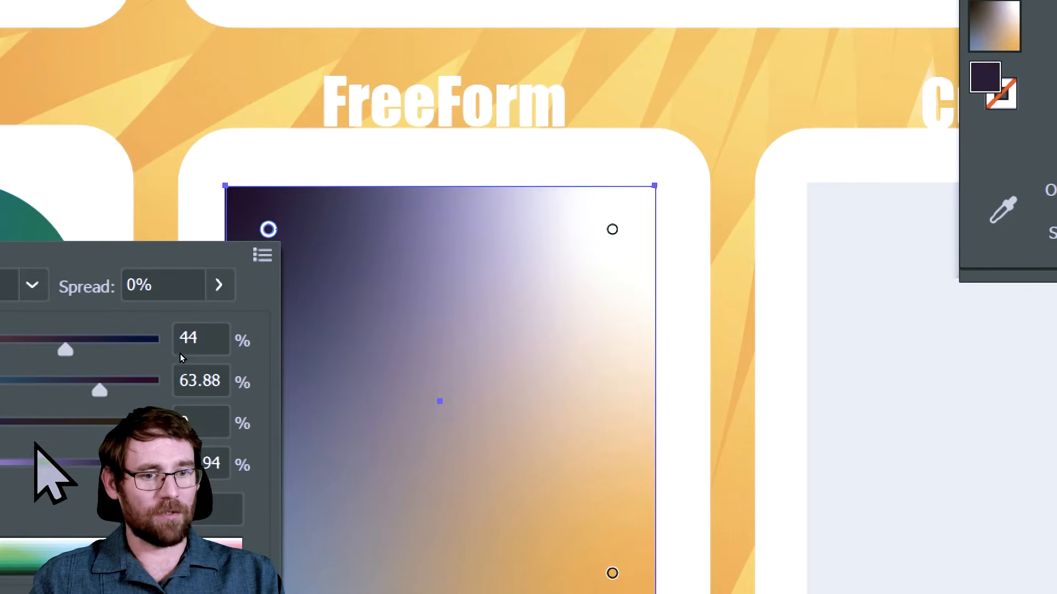
drag(114, 472, 5, 469)
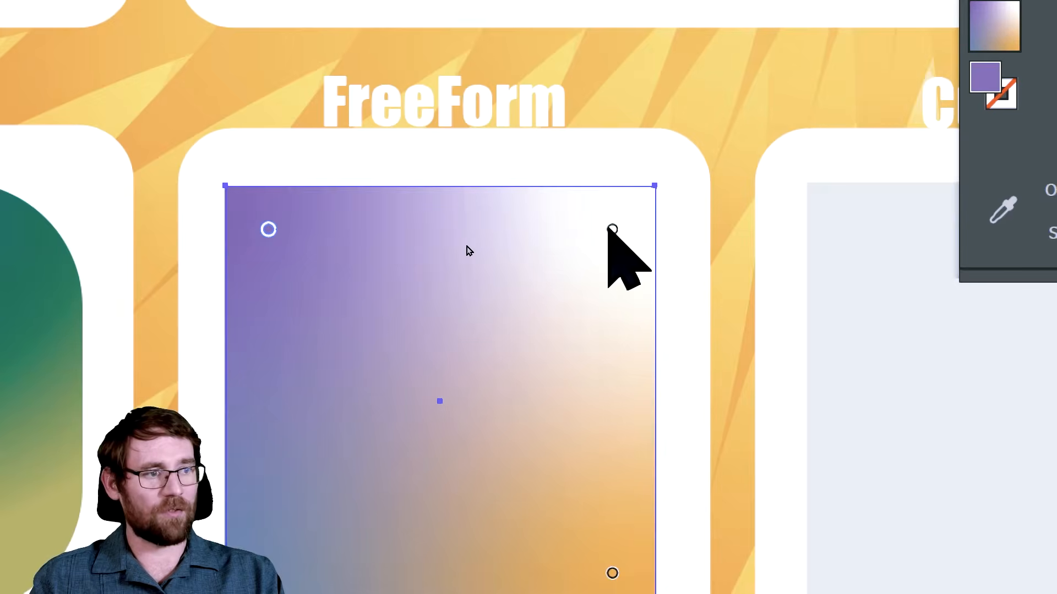
- Recolor the freeform gradient's upper-right point light blue by setting cyan to 56%
double_click(612, 229)
click(429, 344)
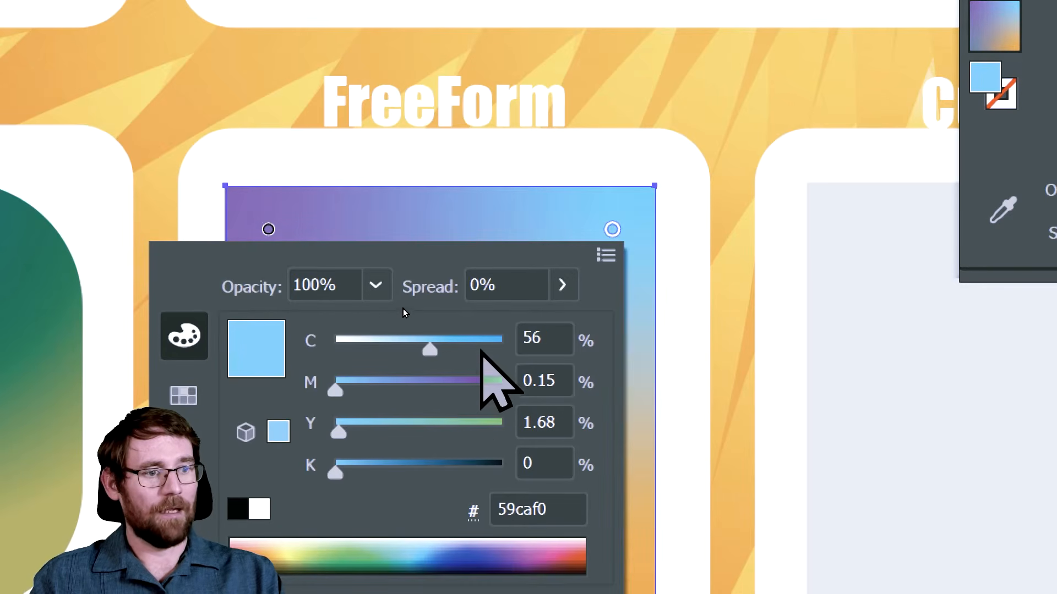
click(574, 172)
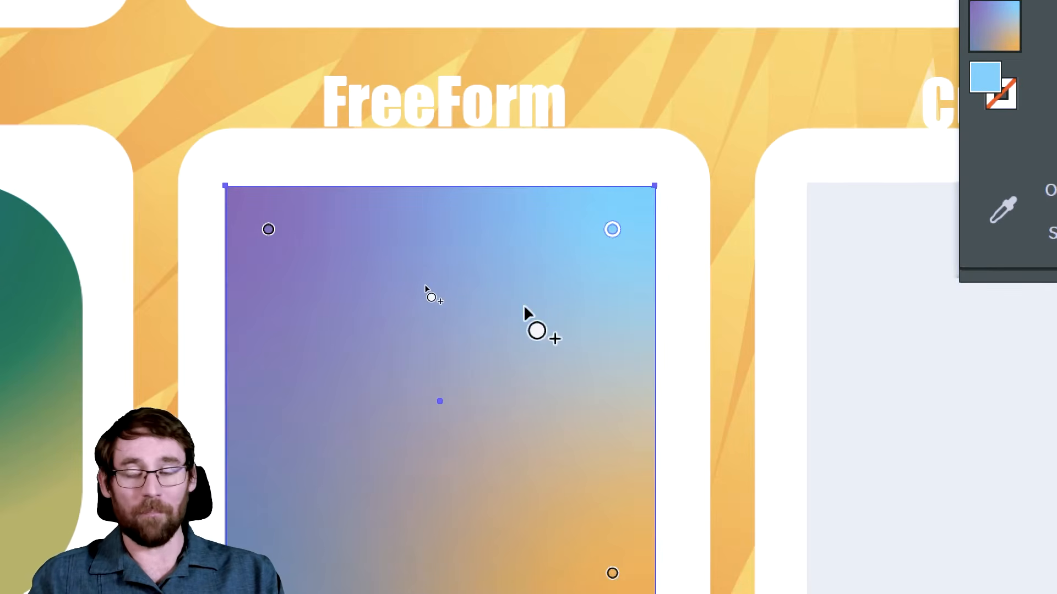
- Move the light blue gradient point toward the square's center, and reposition it near the upper-right corner
drag(612, 229, 534, 340)
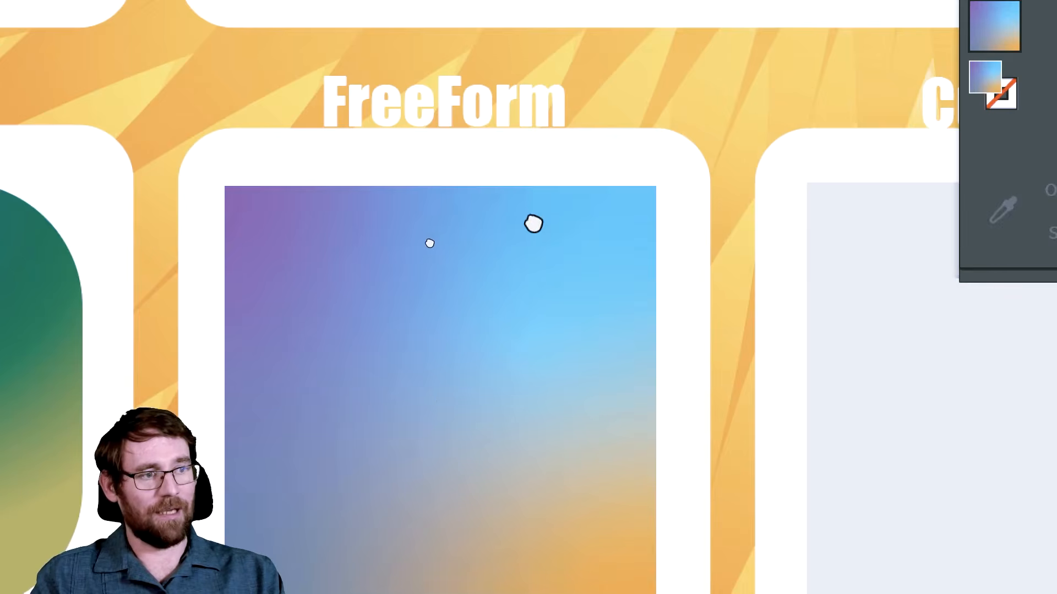
drag(533, 222, 517, 98)
click(519, 220)
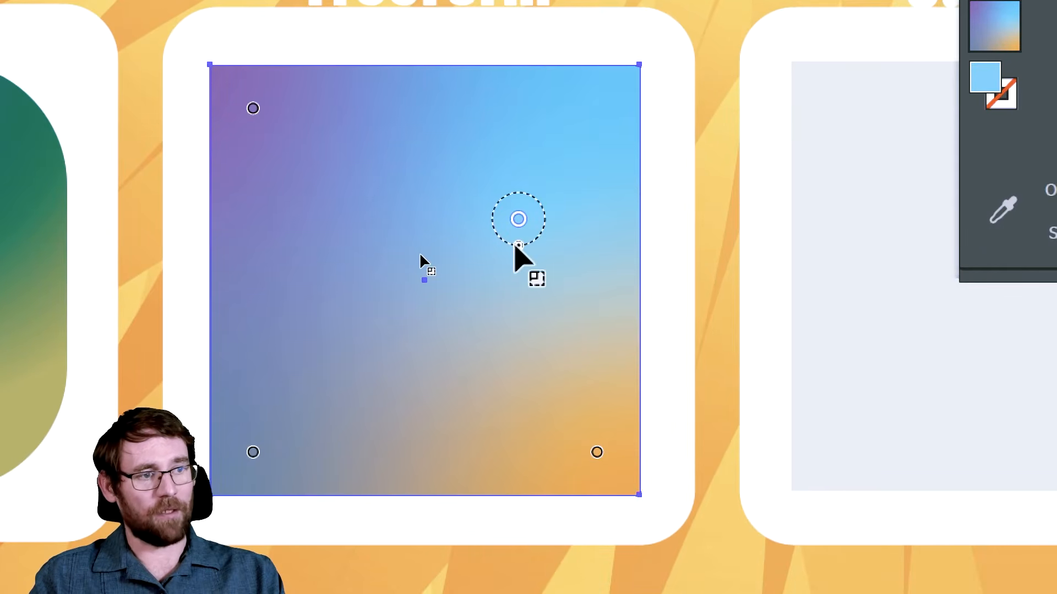
drag(513, 246, 576, 128)
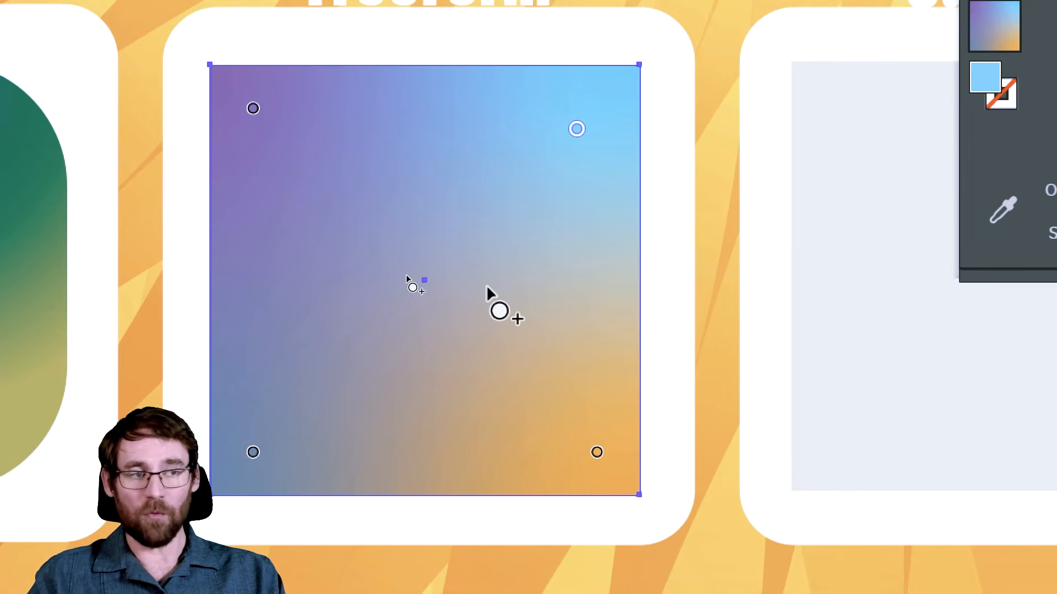
- Add a color point near the center of the freeform gradient and set it to C 56, M 50, Y 87, K 83
click(443, 282)
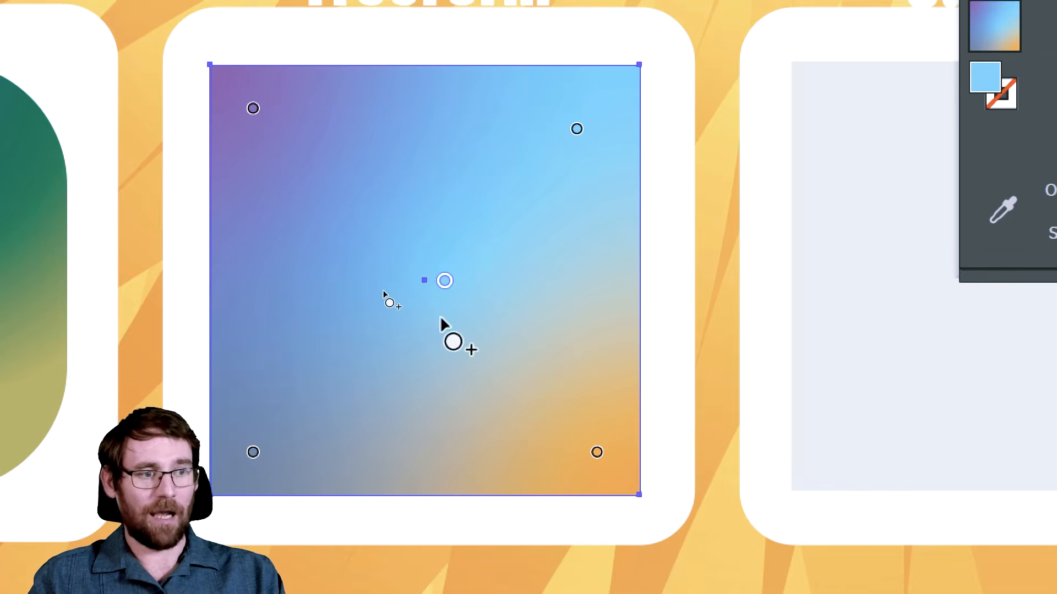
click(445, 281)
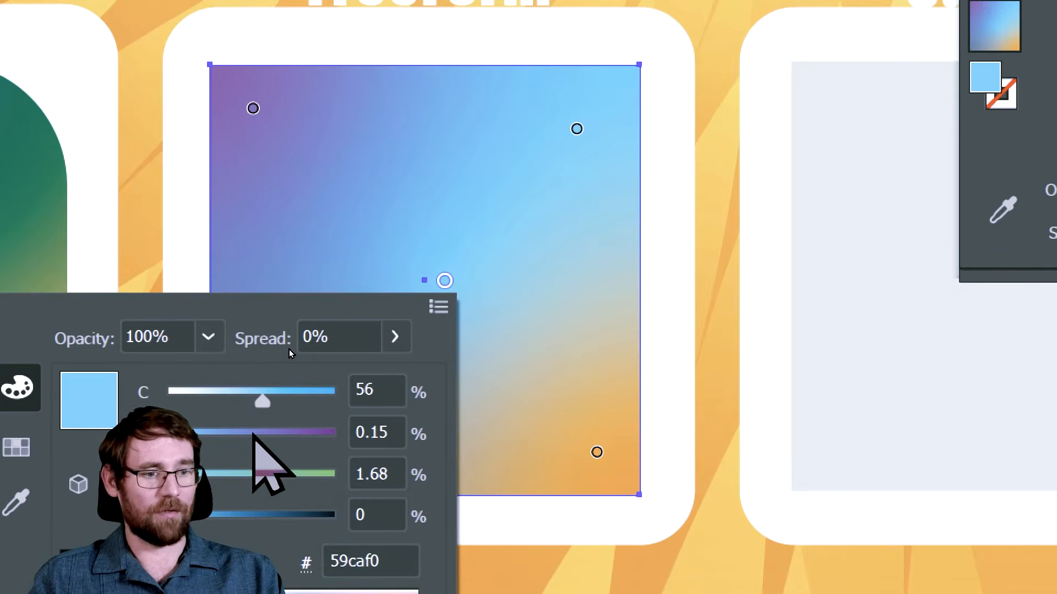
click(252, 433)
click(270, 473)
drag(295, 474, 314, 475)
click(306, 514)
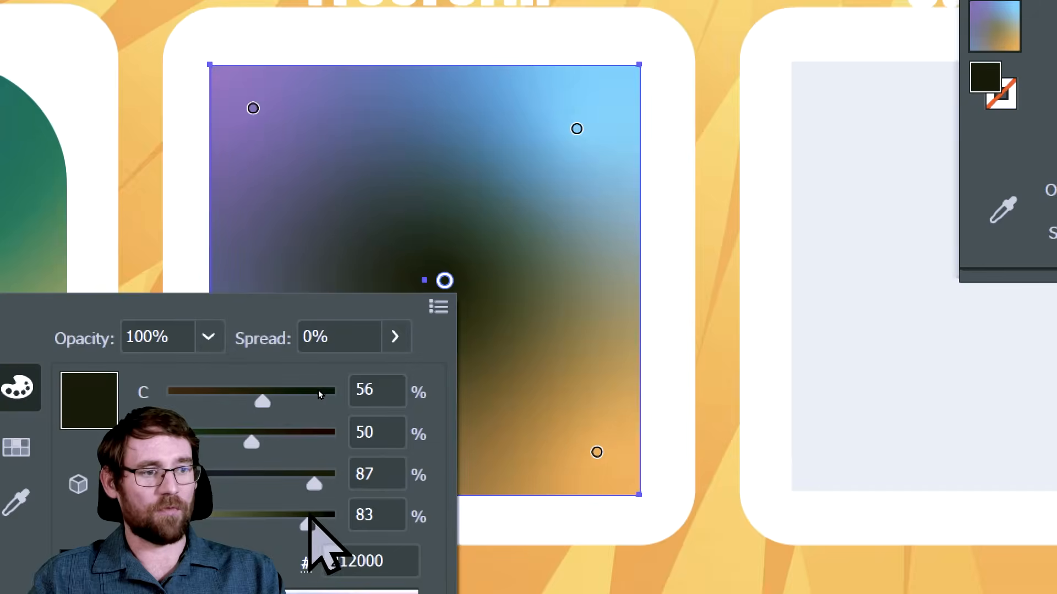
drag(424, 281, 429, 197)
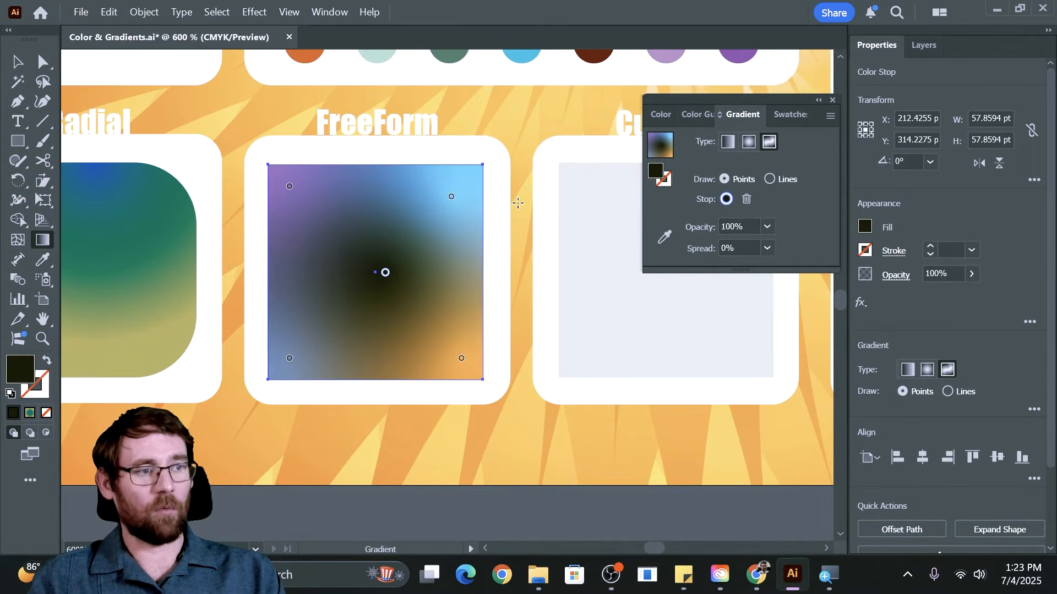
- Copy the FreeForm square's gradient onto the square under the Custom heading with the Eyedropper
drag(518, 203, 349, 203)
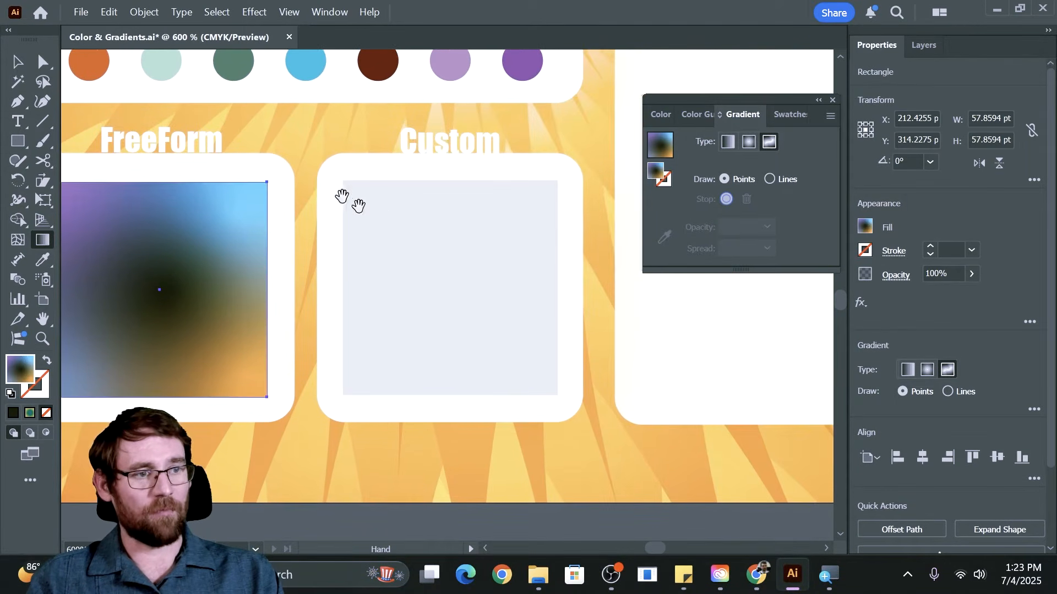
key(v)
click(431, 243)
key(i)
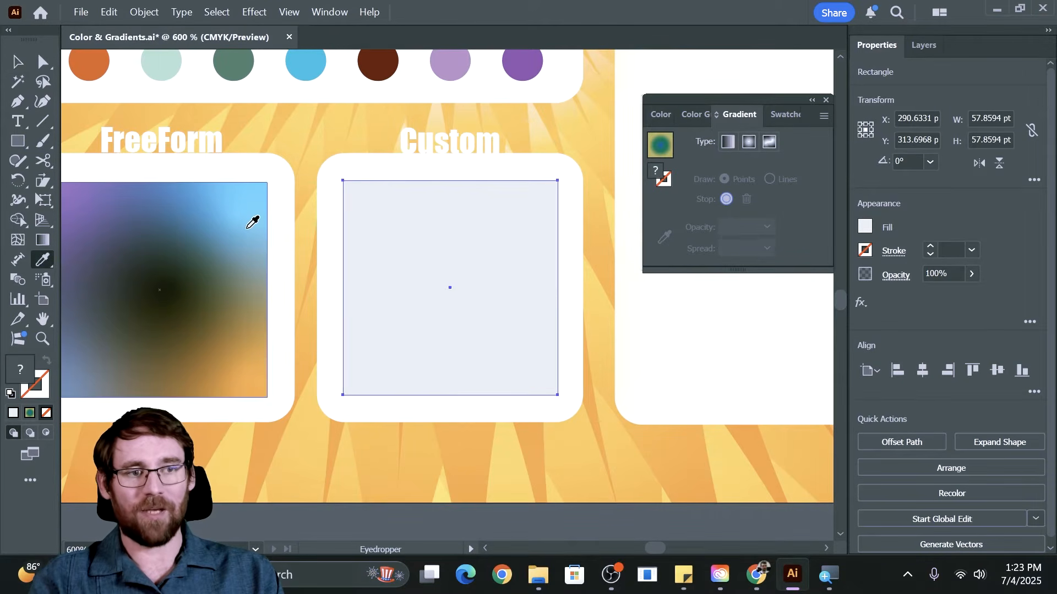
click(253, 222)
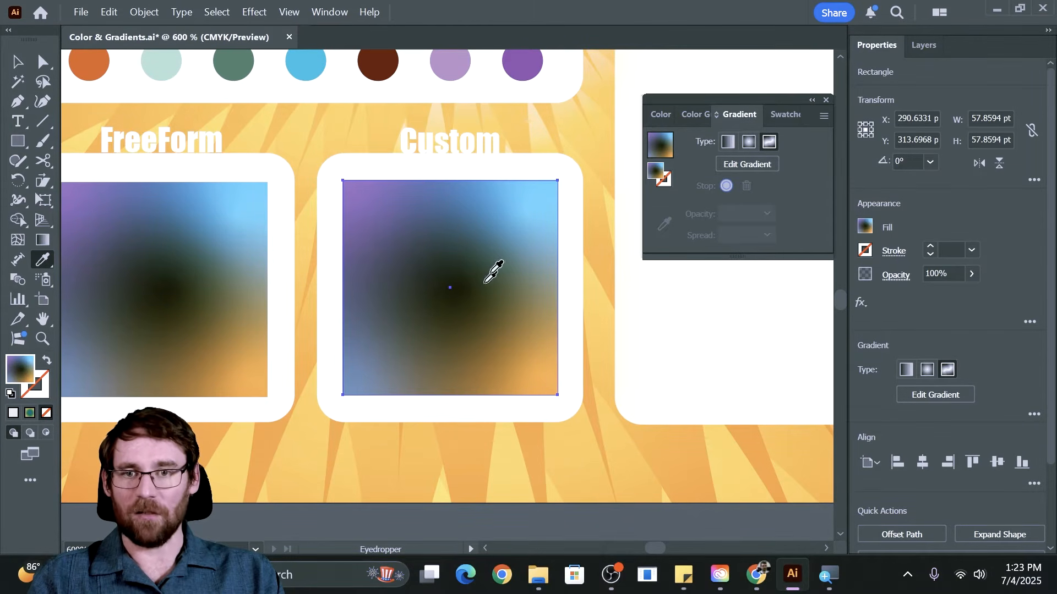
key(v)
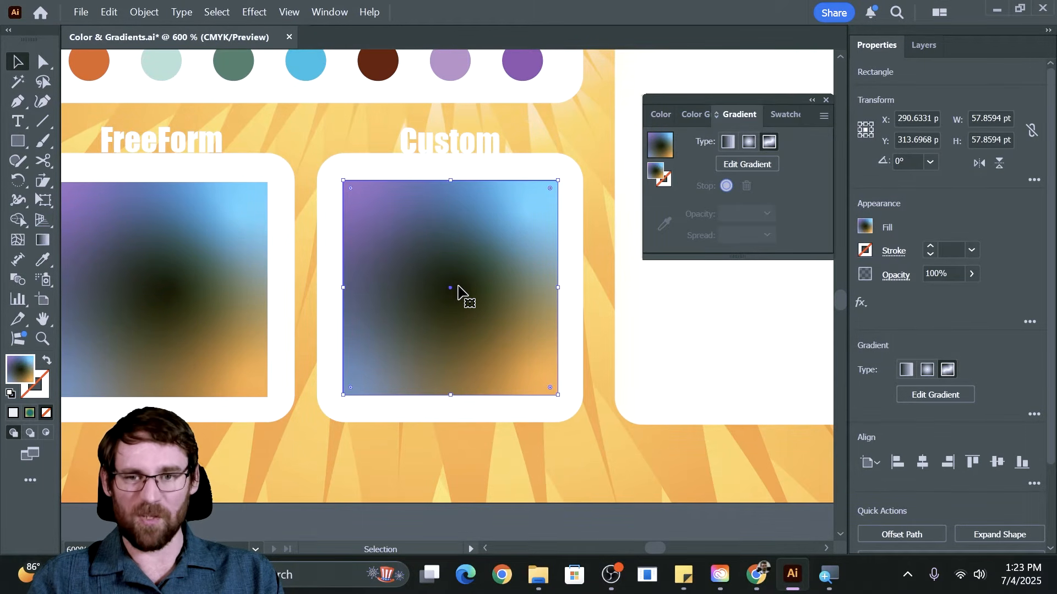
- Draw a circle about 126 pt across in the white Class Design area
key(space)
drag(578, 101, 209, 340)
drag(517, 195, 257, 340)
key(z)
drag(448, 234, 383, 237)
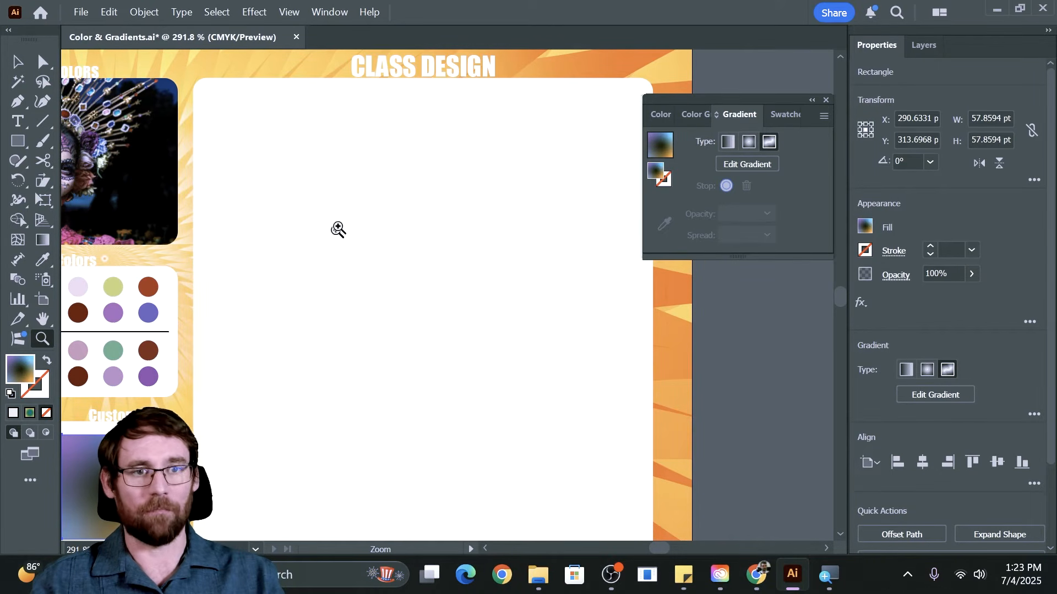
key(l)
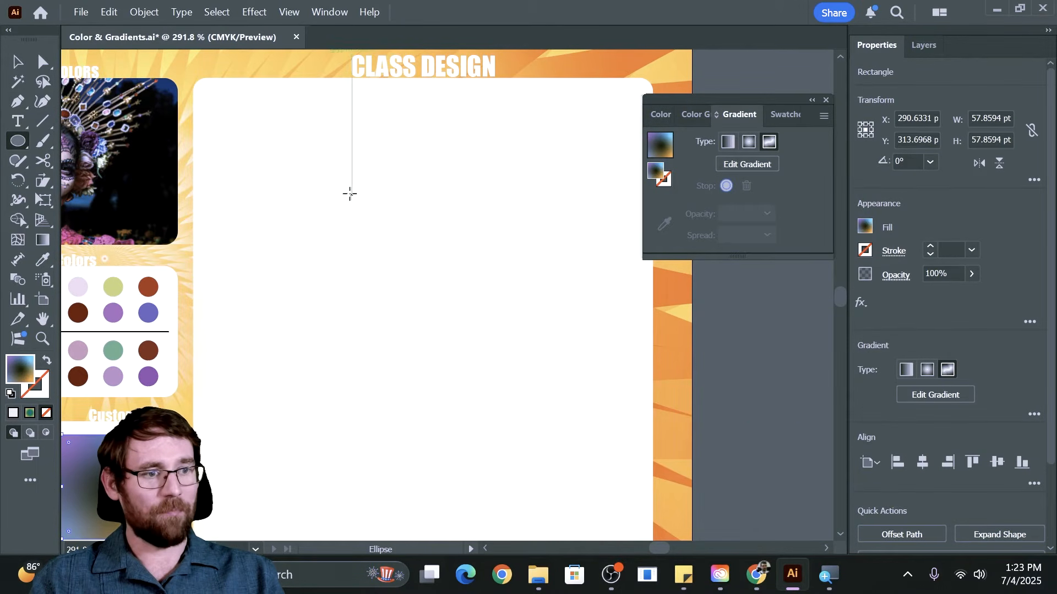
drag(325, 185, 555, 349)
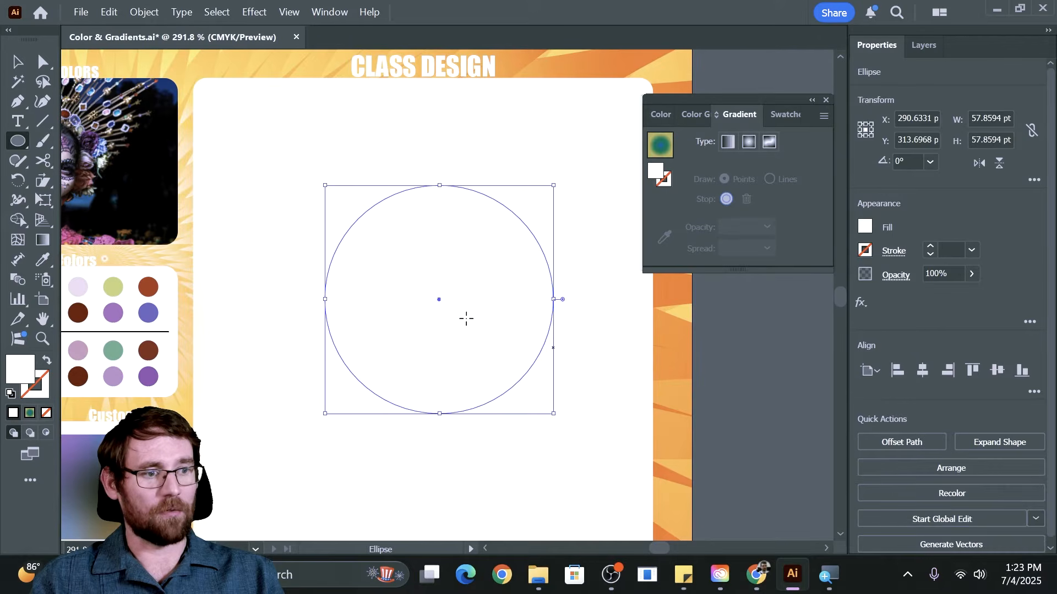
- Enlarge the circle to about 154 pt across and fill it with the blue, green and yellow radial gradient
key(v)
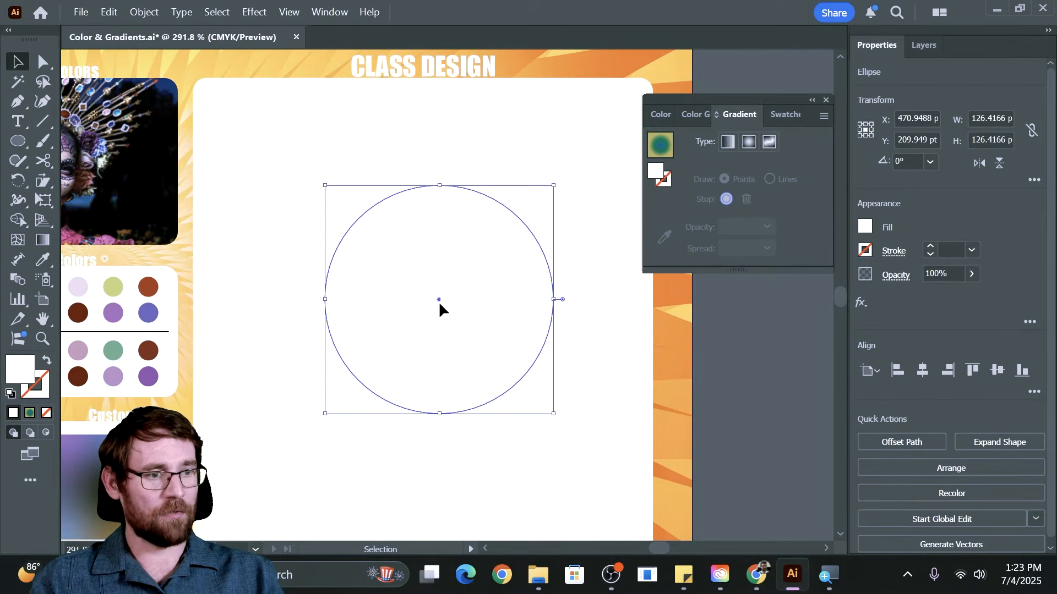
drag(439, 304, 427, 302)
key(g)
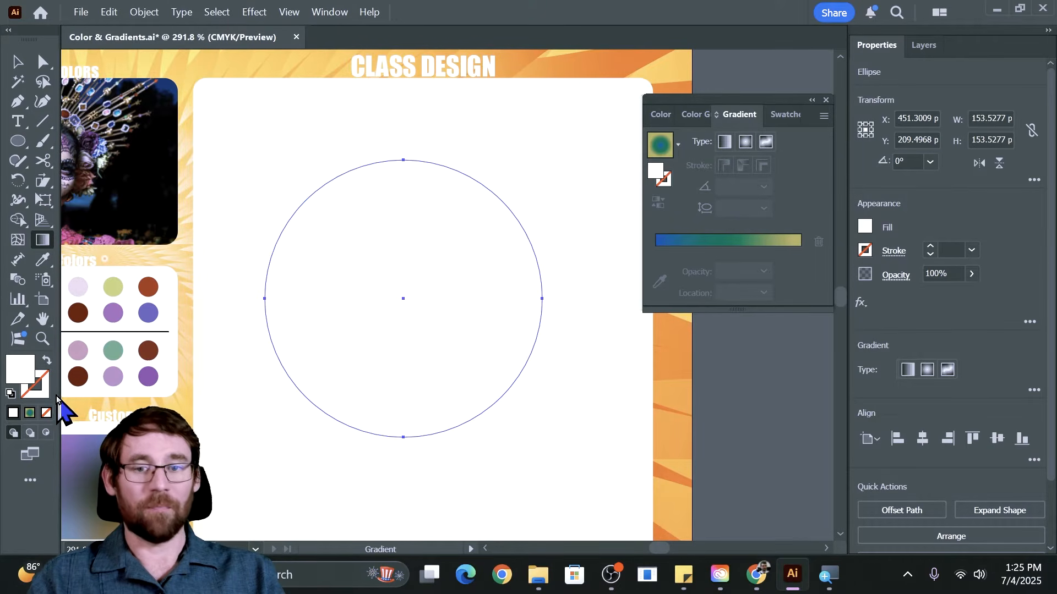
click(31, 416)
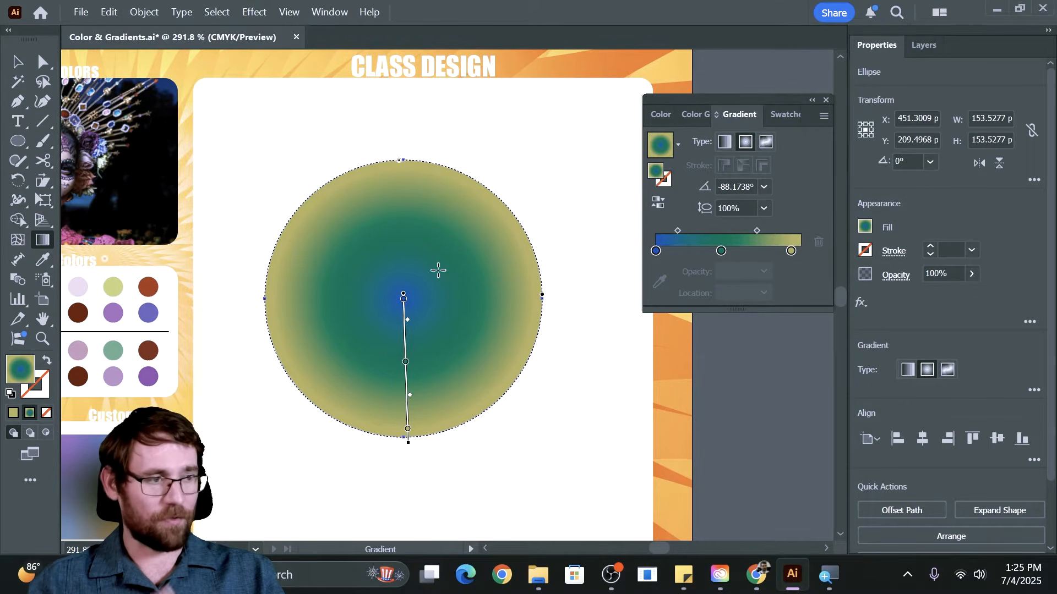
- Remove the green middle stop from the circle's radial gradient and recolor the blue center stop white
click(721, 251)
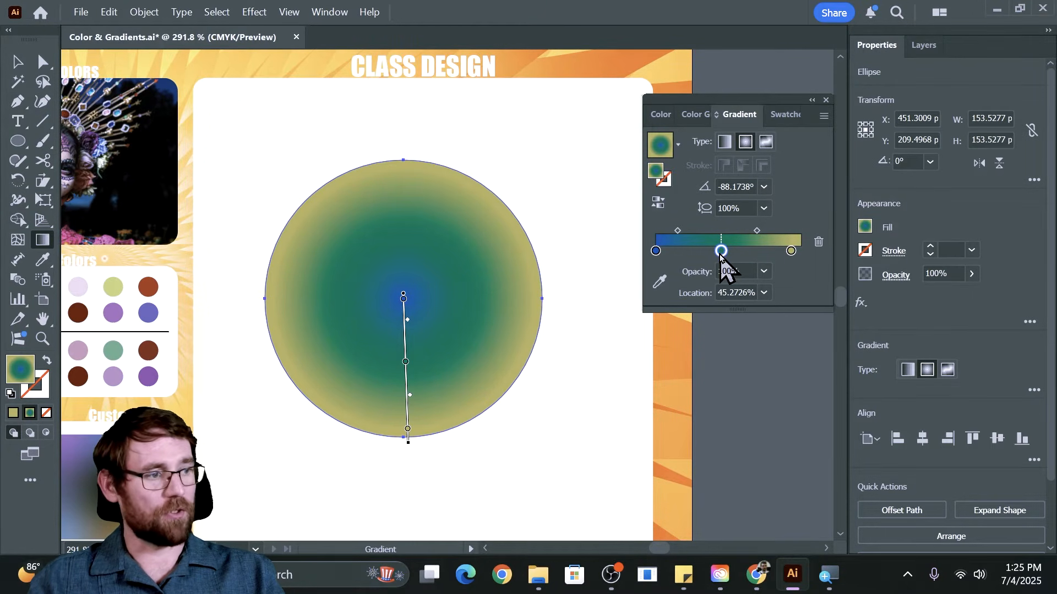
drag(720, 254, 729, 322)
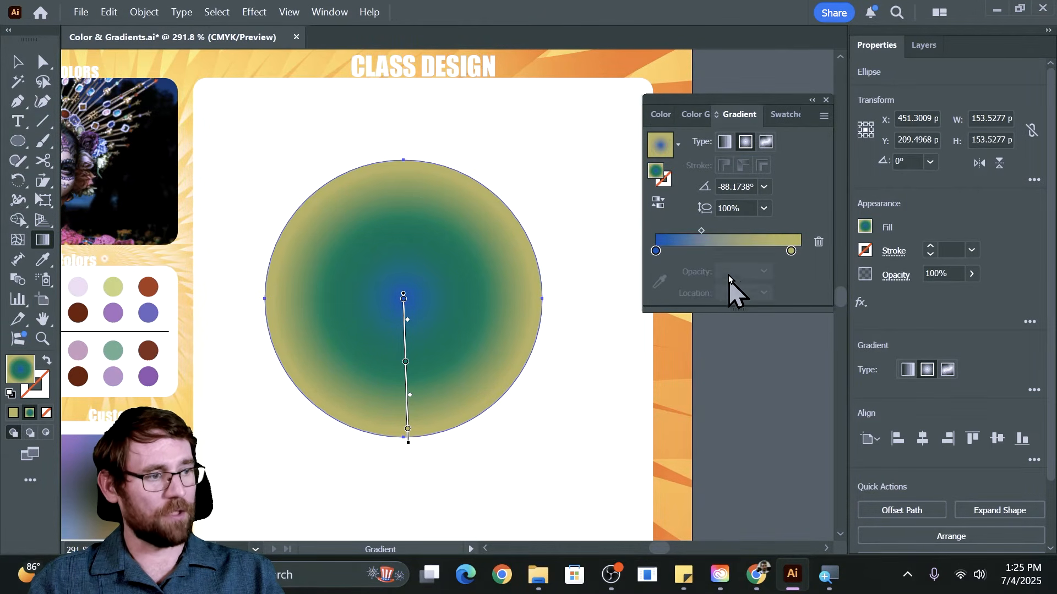
drag(729, 284, 649, 312)
click(655, 251)
double_click(655, 251)
- Move the gradient's outer stop to 100% and make it black with yellow at 0% and black at 100%
click(791, 251)
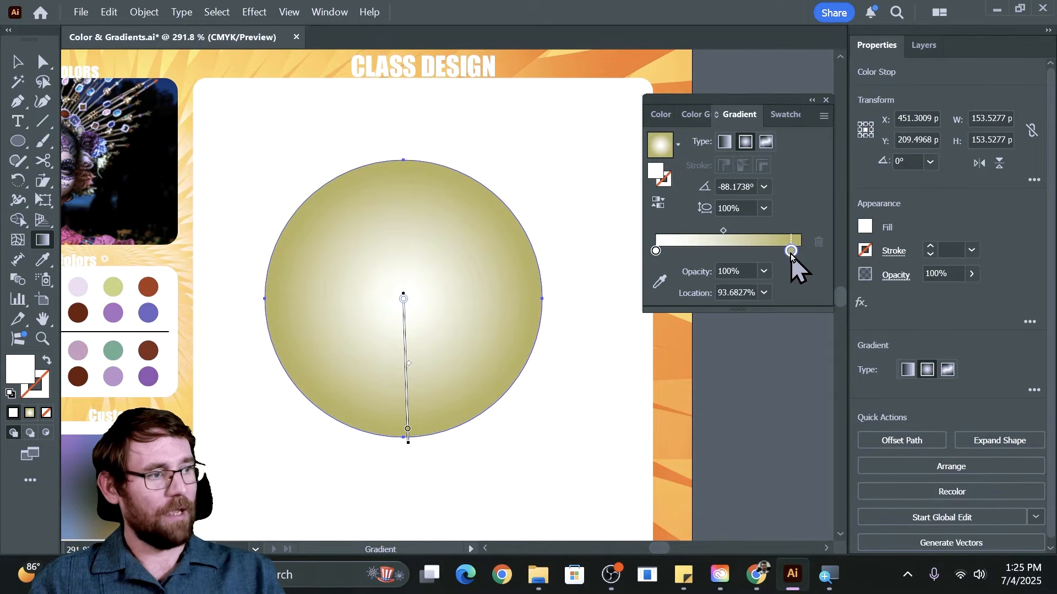
drag(791, 251, 801, 251)
double_click(801, 252)
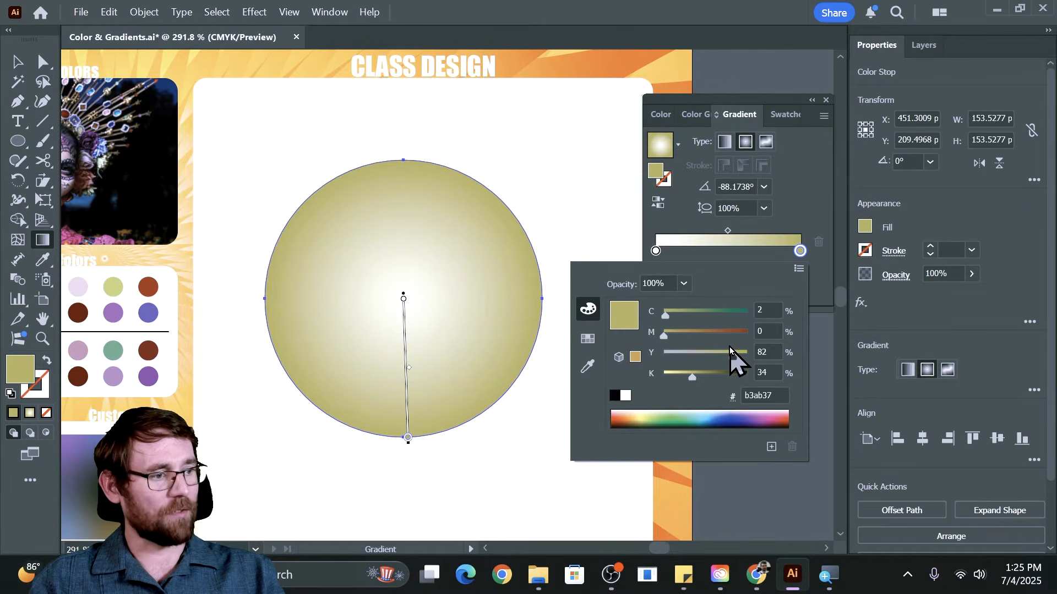
drag(732, 352, 639, 355)
drag(692, 377, 758, 380)
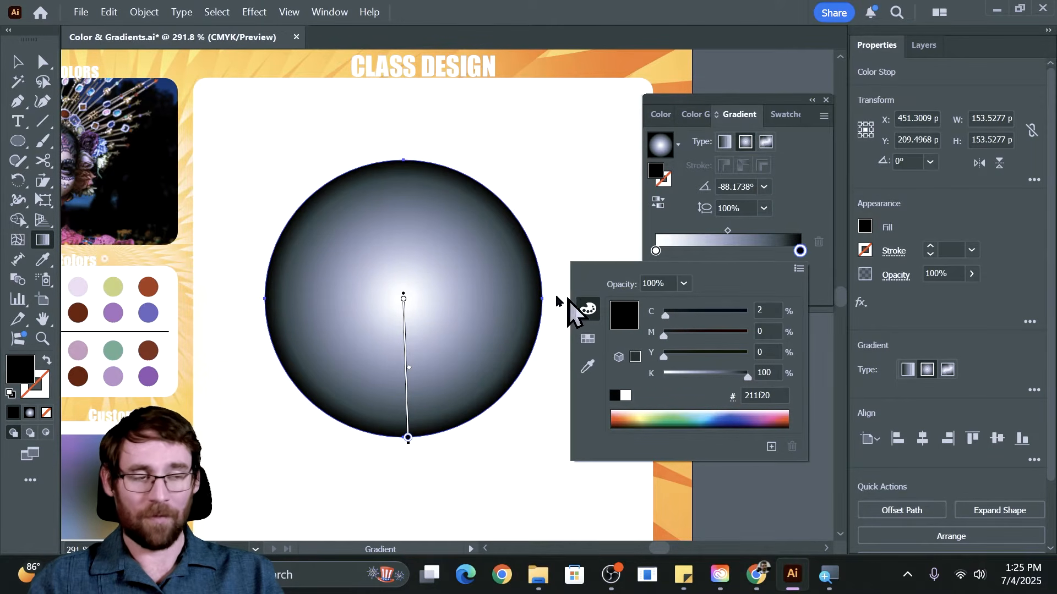
click(402, 285)
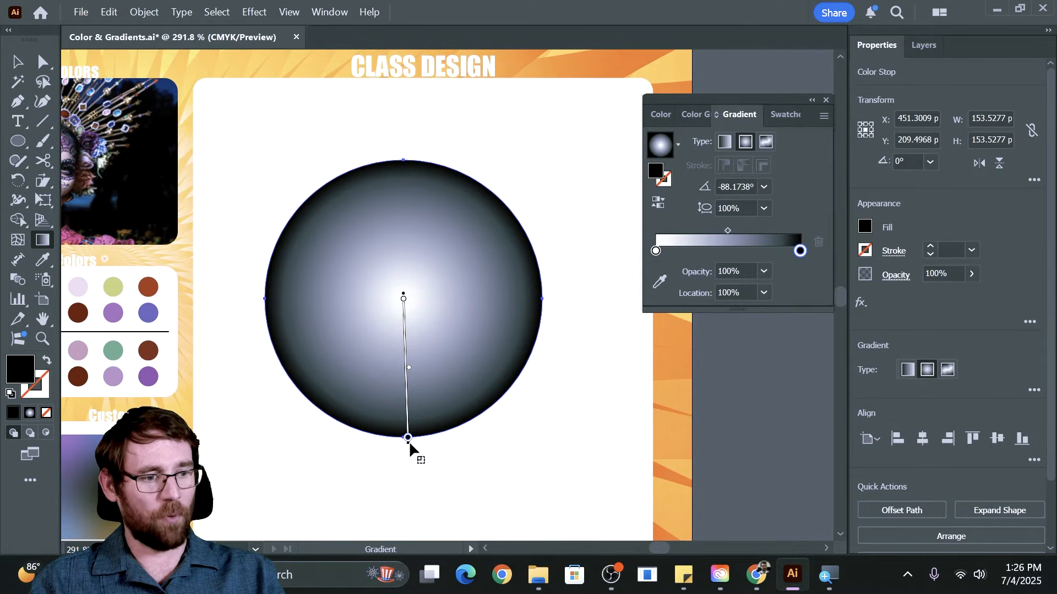
- Stretch the radial gradient well past the circle's lower edge to lighten its shading
mouse_move(409, 441)
mouse_down()
mouse_move(404, 585)
mouse_move(411, 510)
mouse_up()
scroll(441, 297, up, 5)
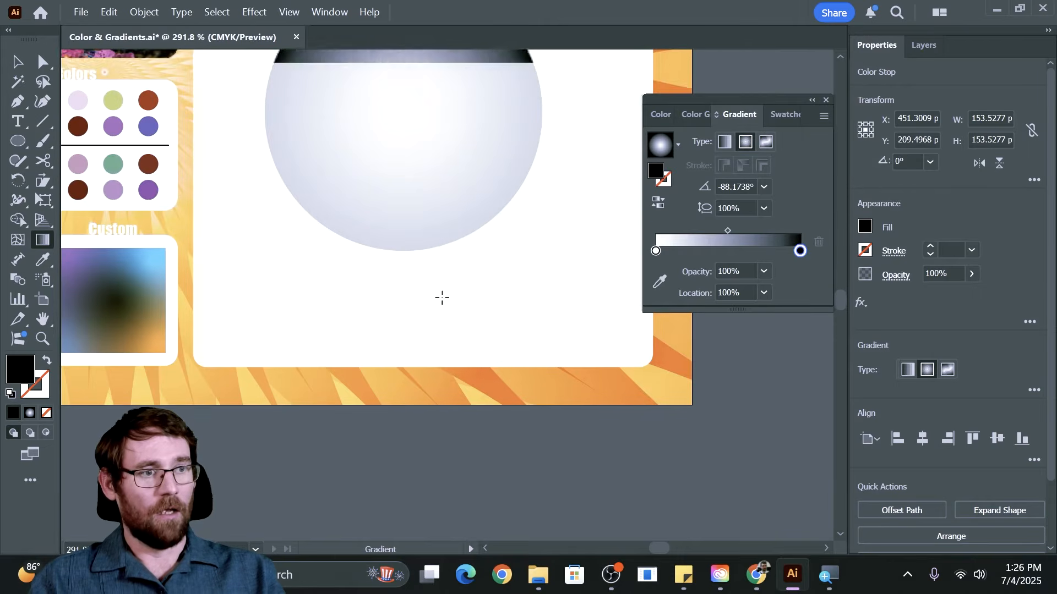
scroll(441, 297, up, 5)
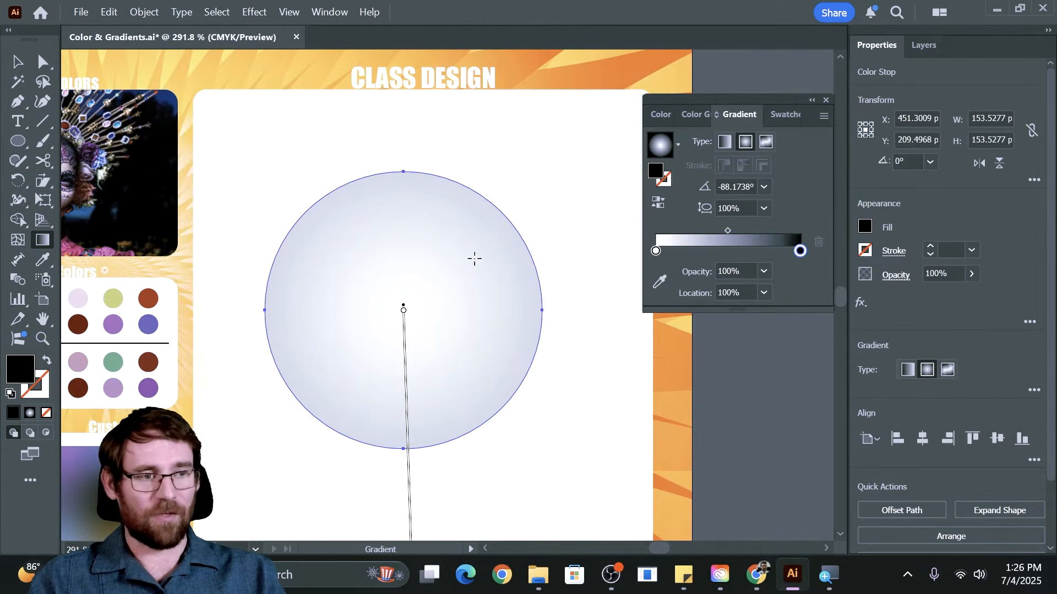
- Flatten the shaded circle by moving its top anchor point about 16 pt down and its bottom anchor point about 16 pt up
key(v)
click(534, 144)
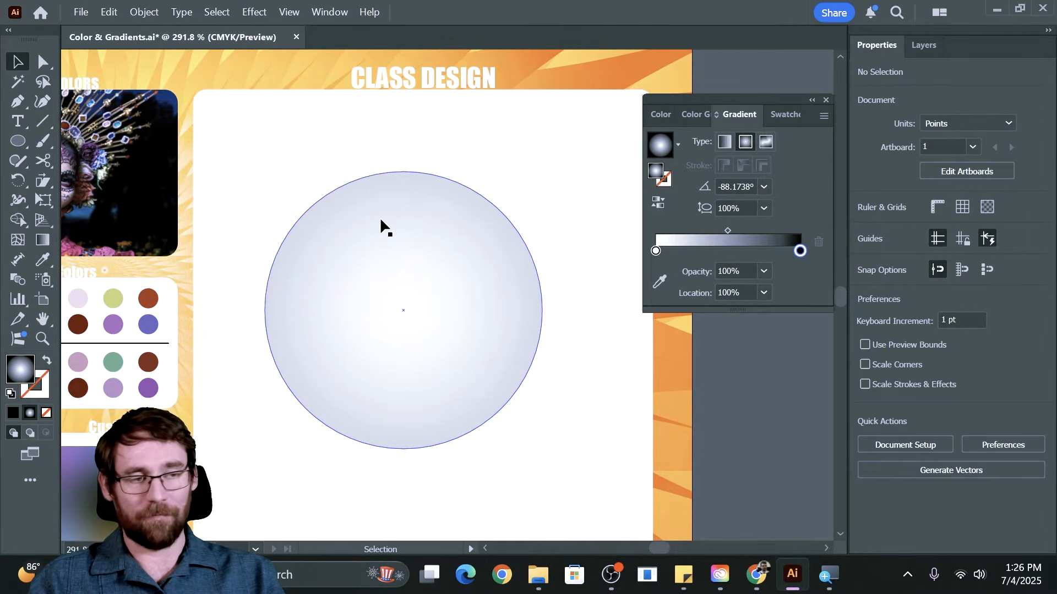
click(386, 230)
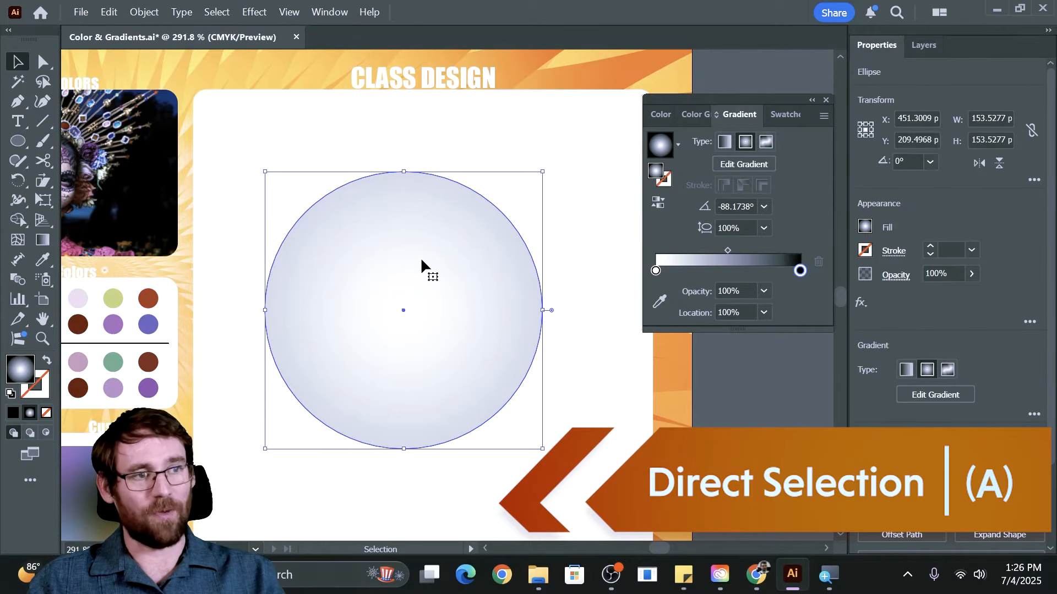
key(a)
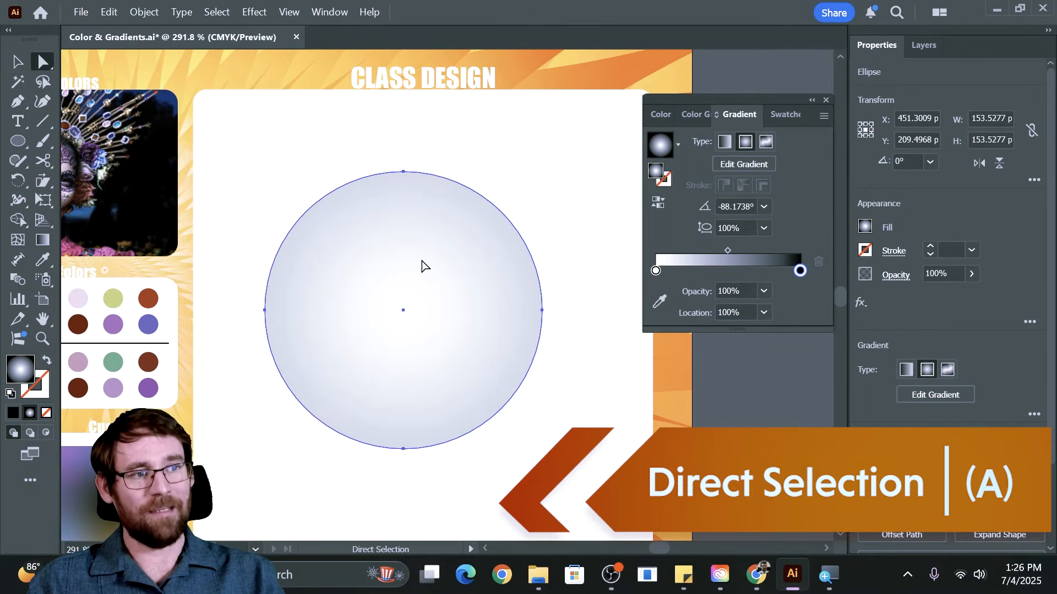
click(404, 173)
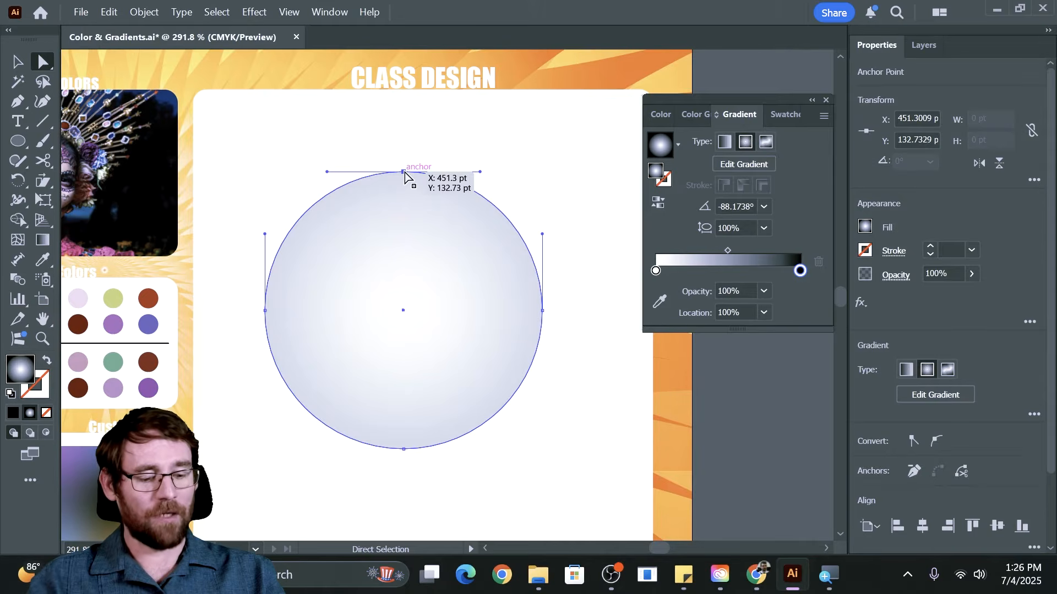
drag(405, 172, 404, 202)
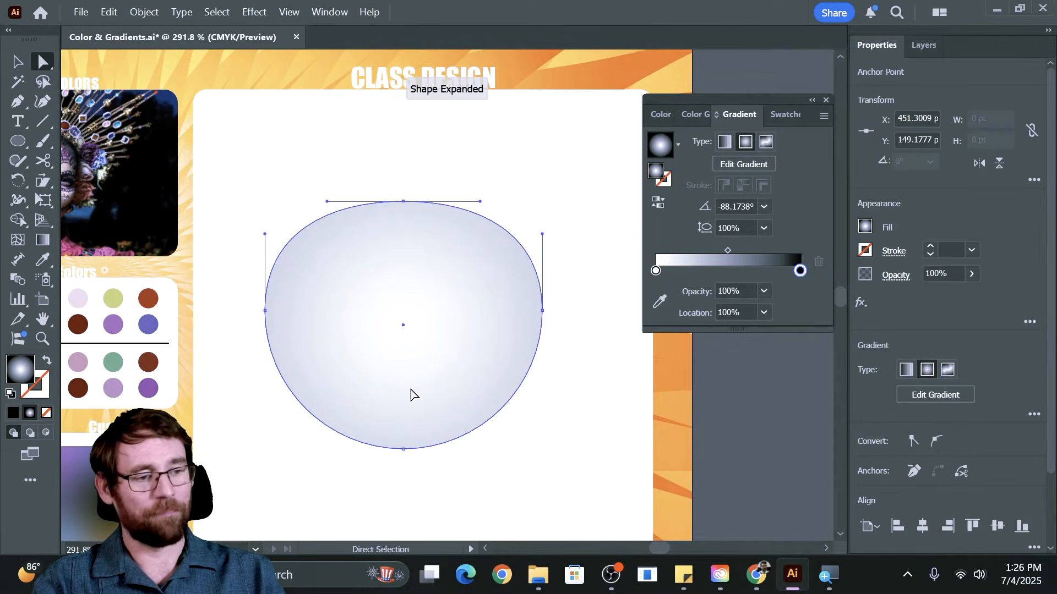
click(403, 449)
drag(404, 450, 407, 420)
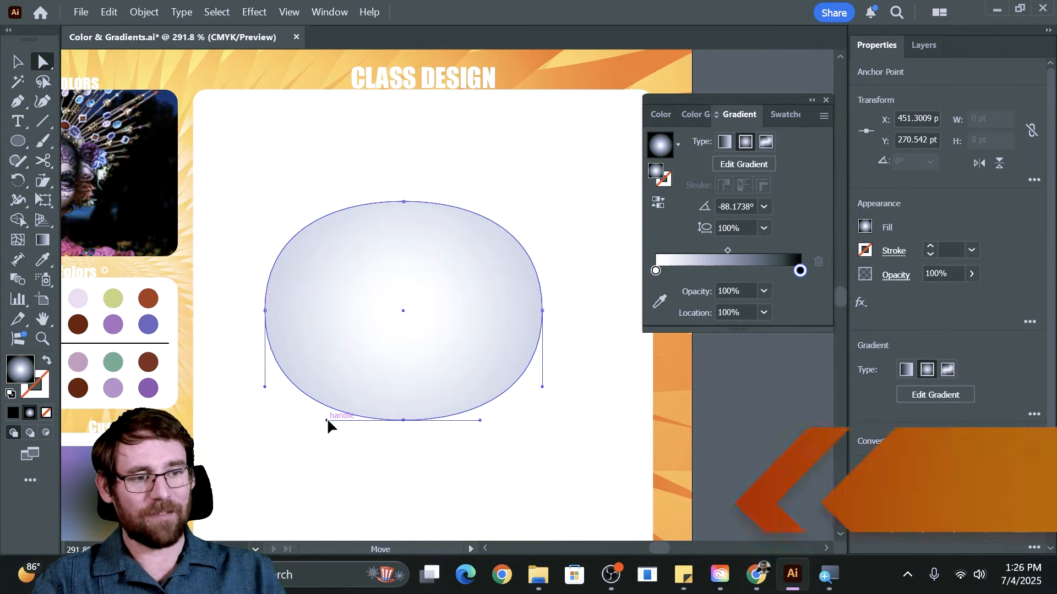
- Lengthen both direction handles of the bottom anchor point outward by equal amounts to broaden the lower curve
drag(328, 421, 302, 420)
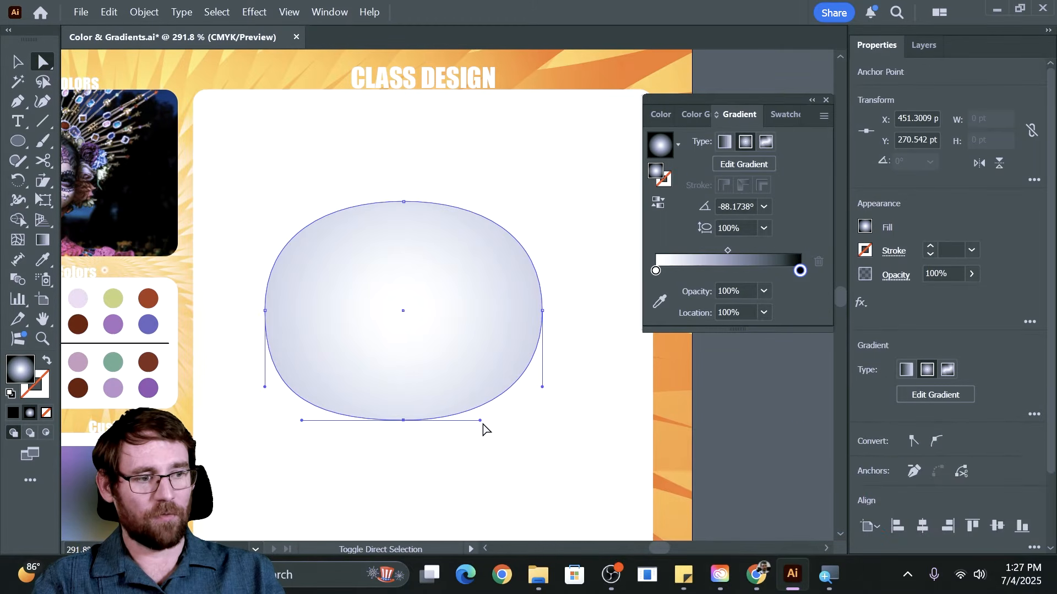
drag(480, 421, 506, 420)
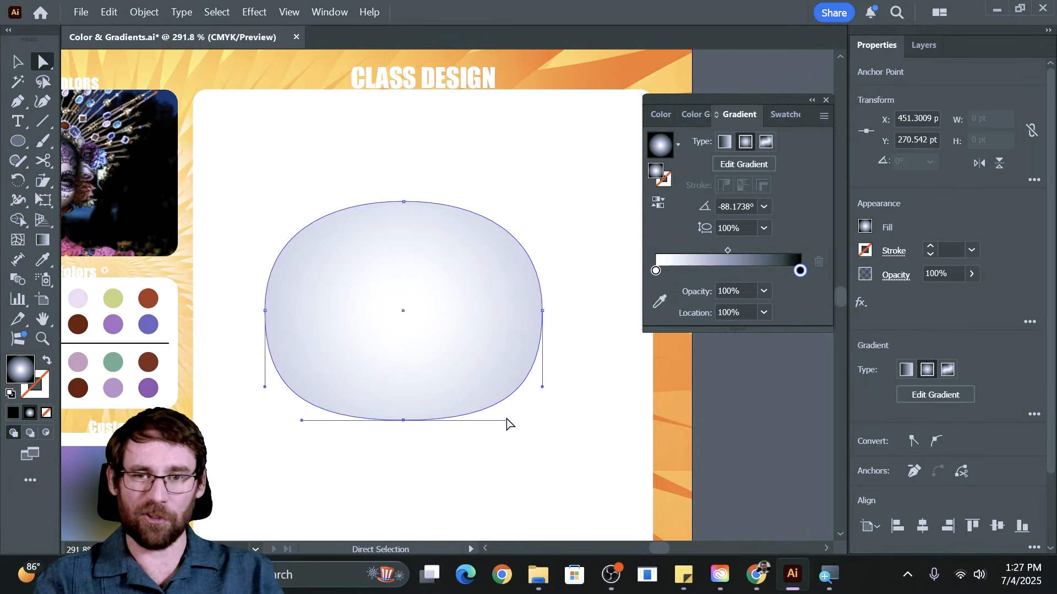
click(422, 498)
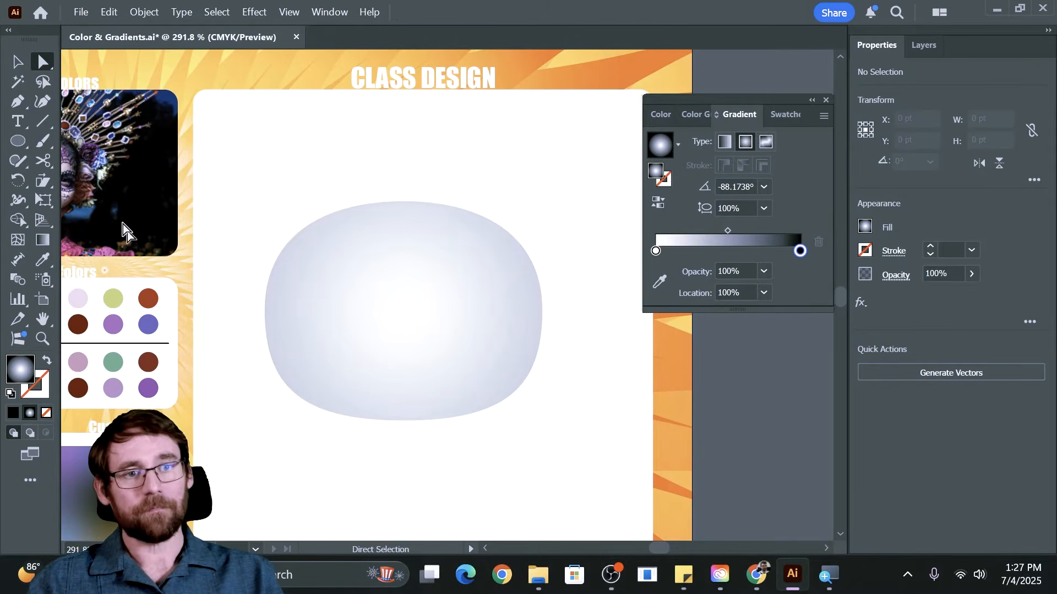
- Draw a small circle about 28 pt across above the upper-left edge of the head shape
click(17, 141)
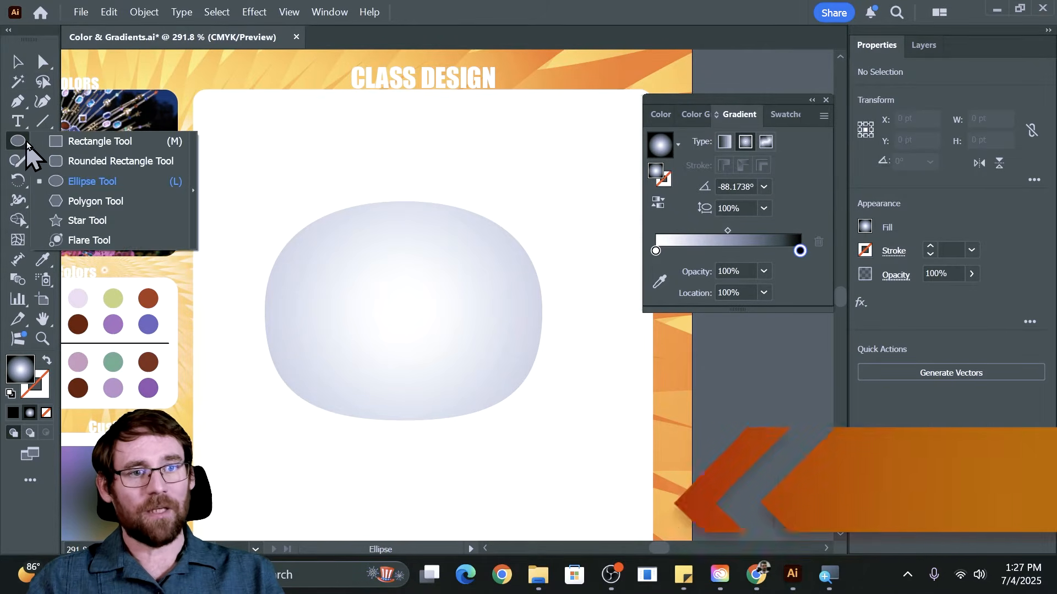
click(92, 181)
mouse_move(308, 183)
mouse_down()
mouse_move(346, 234)
mouse_move(359, 234)
mouse_move(312, 187)
mouse_up()
click(18, 62)
click(354, 165)
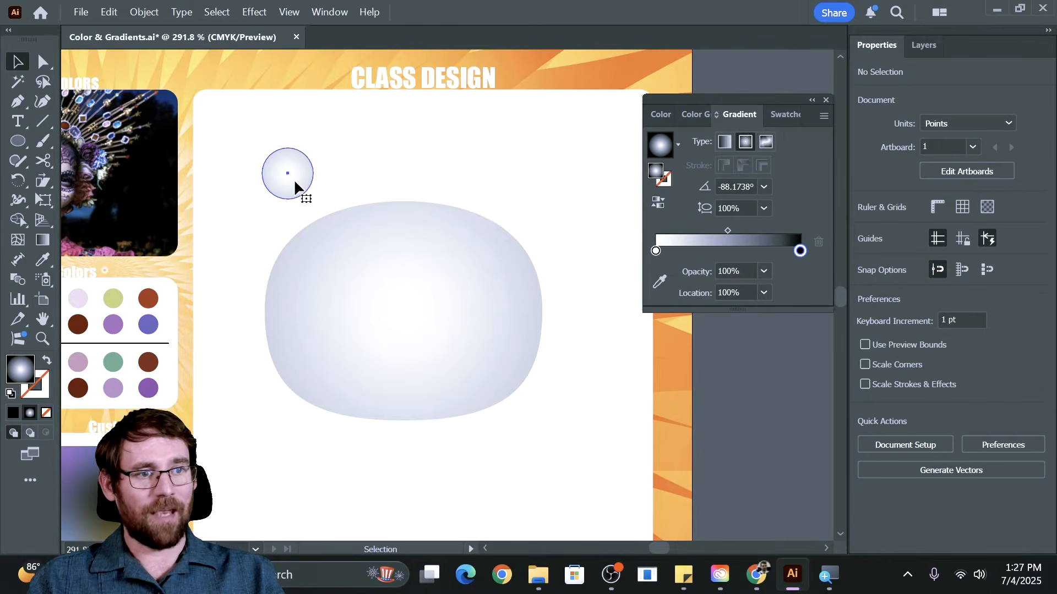
- Set the small circle's center gradient stop to 70% black and shorten the radial gradient to end just past the circle's lower edge
click(294, 179)
key(g)
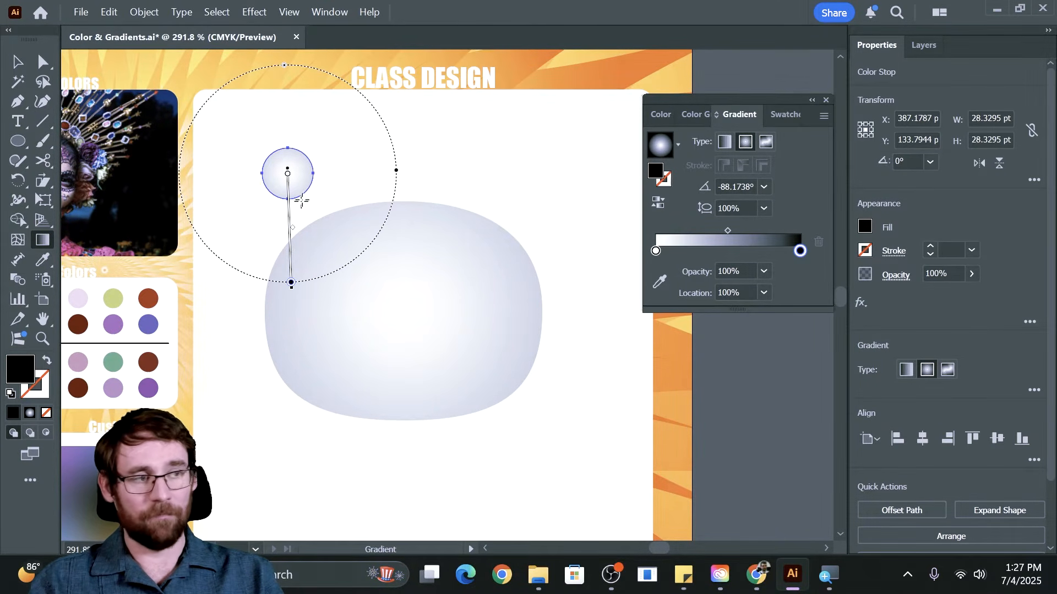
double_click(655, 251)
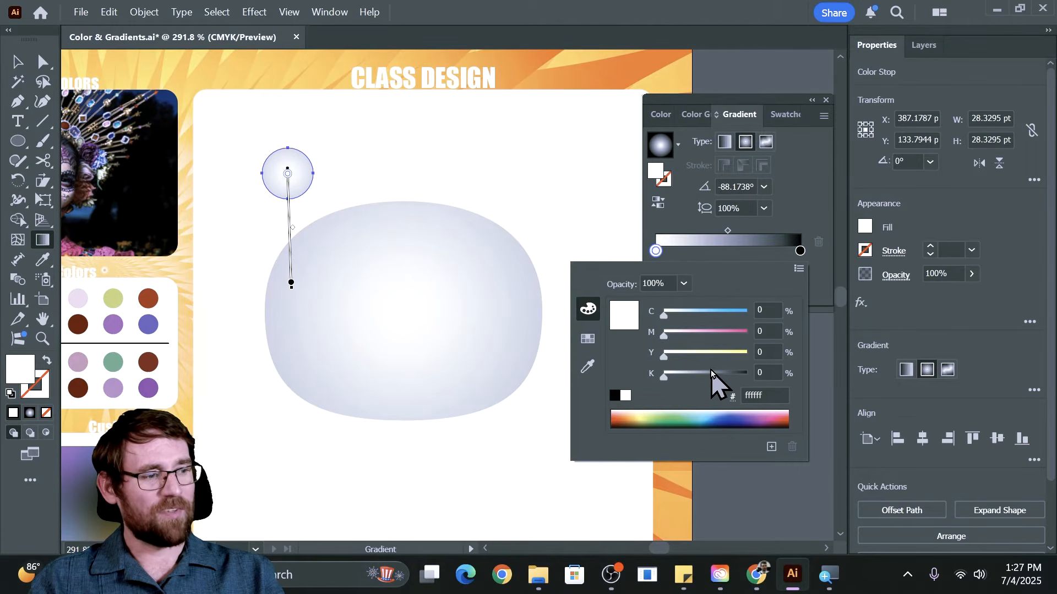
drag(710, 373, 721, 382)
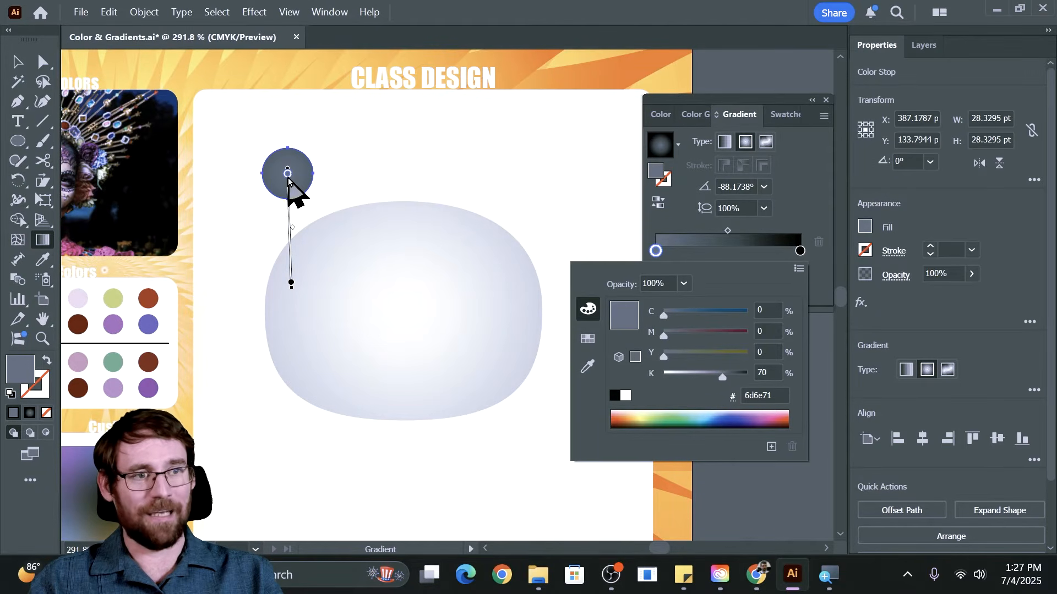
click(291, 285)
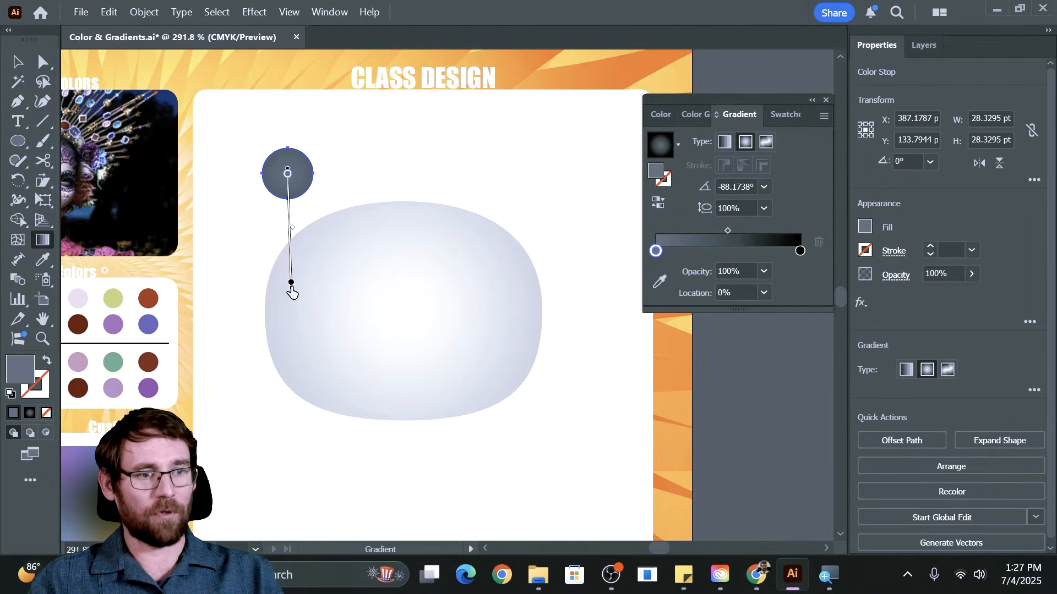
drag(291, 285, 273, 208)
- Duplicate the dark circle in place and shrink the copy around its center to about three quarters of the original's width
key(ctrl+plus)
key(ctrl+plus)
key(ctrl+plus)
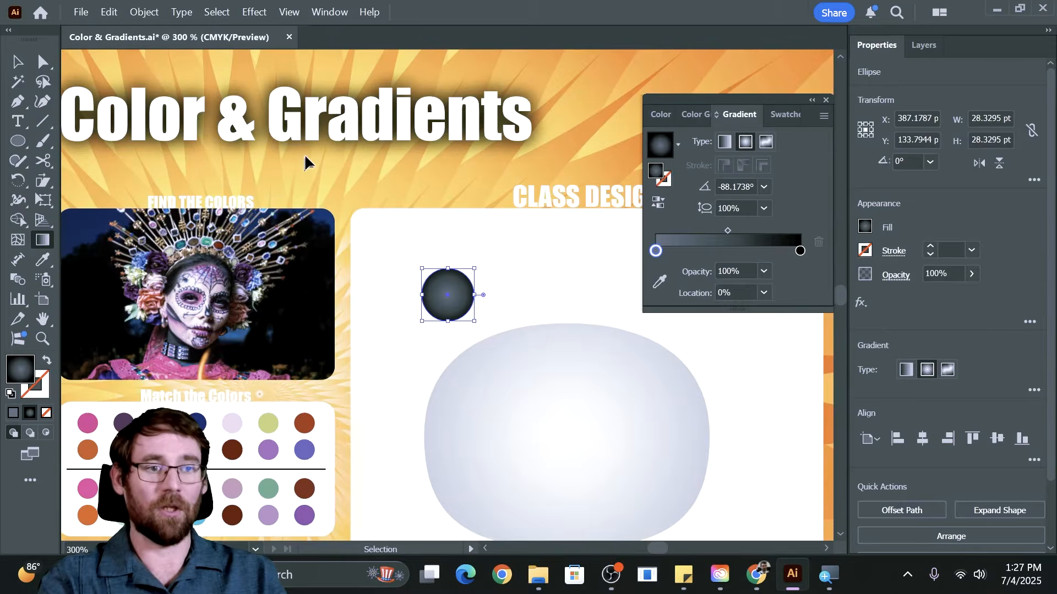
key(ctrl+plus)
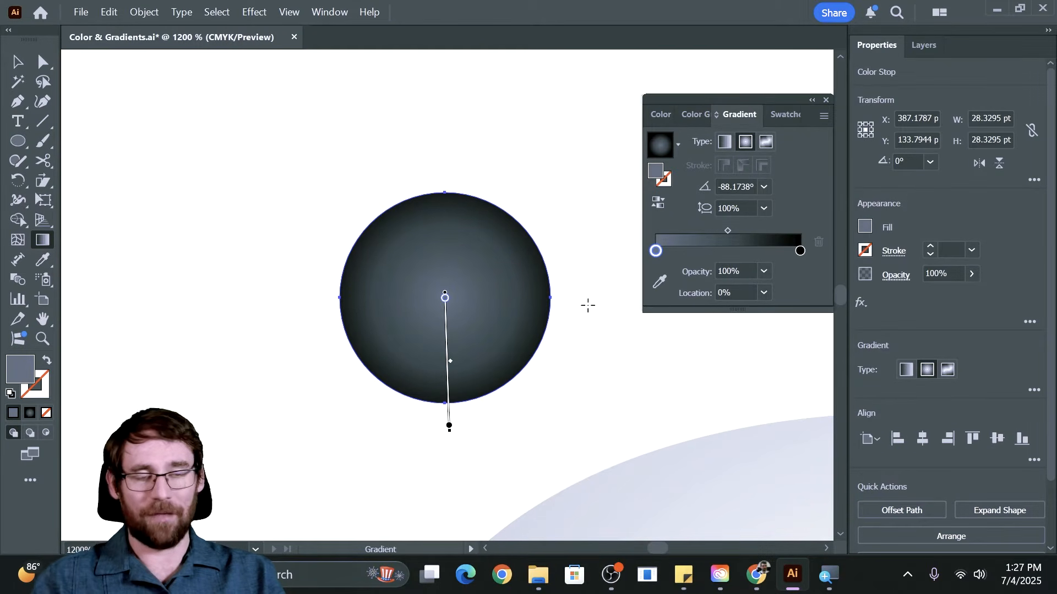
click(17, 62)
click(307, 208)
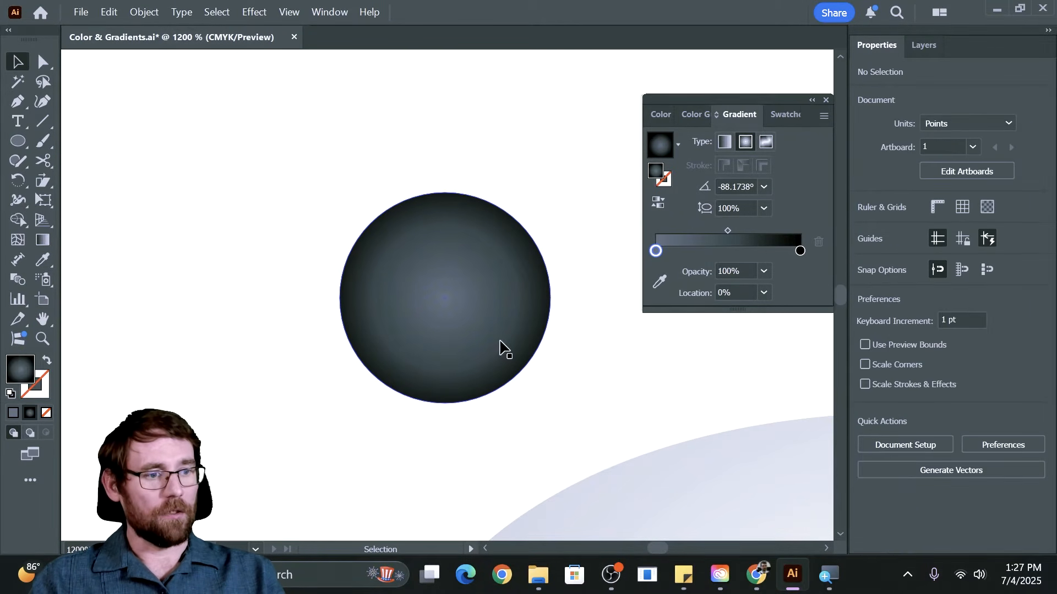
click(448, 333)
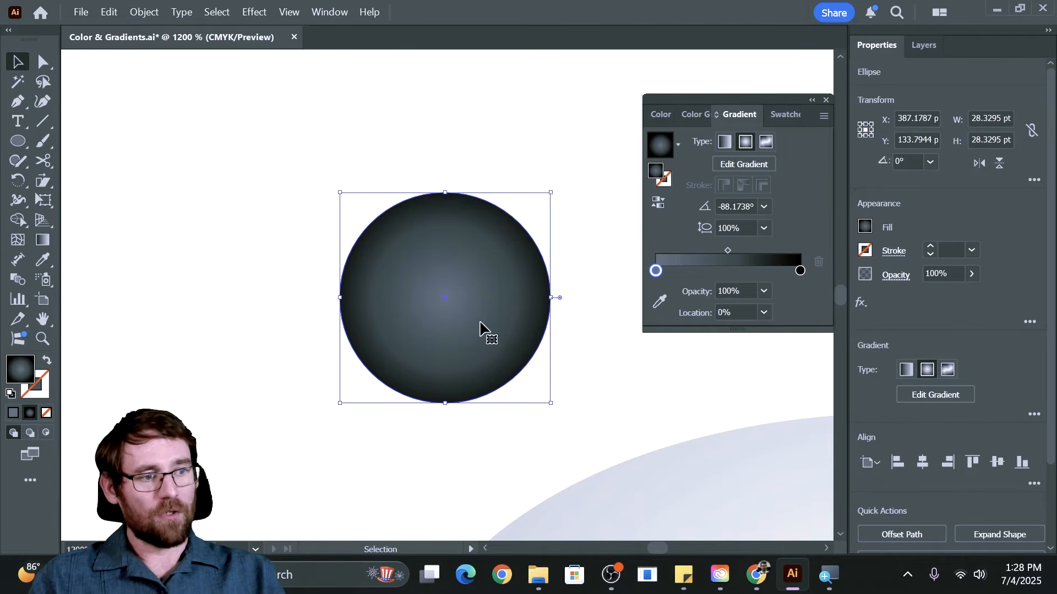
drag(485, 332, 459, 306)
drag(315, 167, 365, 221)
click(210, 237)
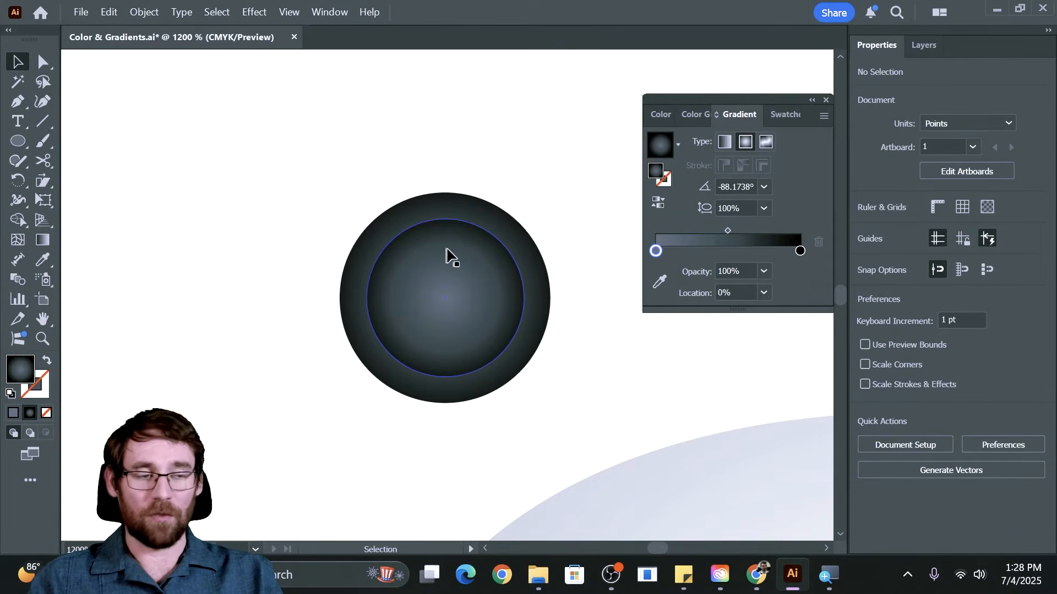
- Shrink the inner circle further to about 60% of the outer circle's width and center-align both circles horizontally and vertically
click(459, 278)
drag(366, 219, 383, 234)
click(303, 186)
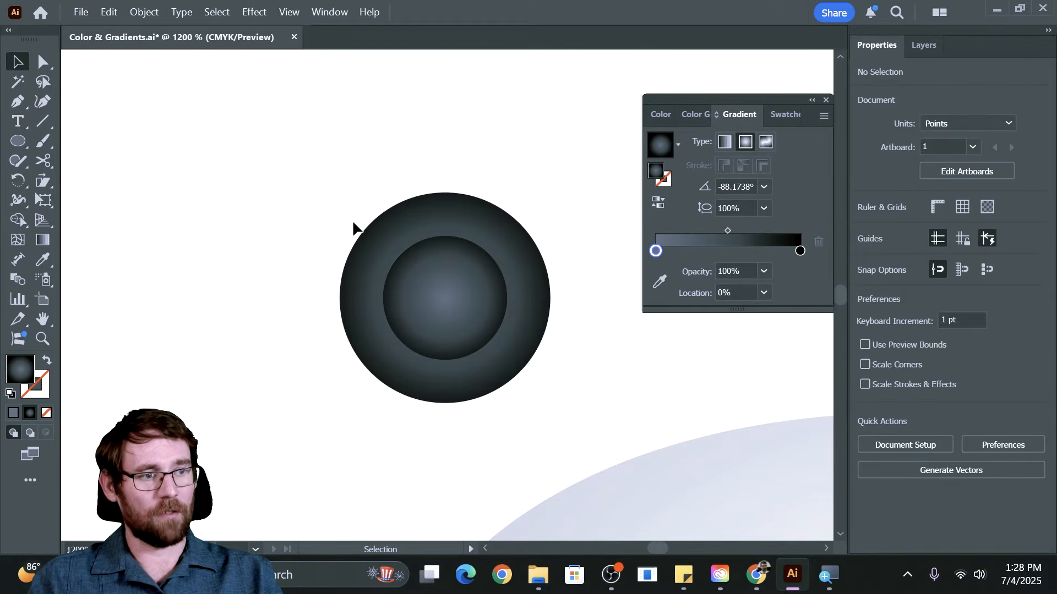
drag(271, 155, 498, 317)
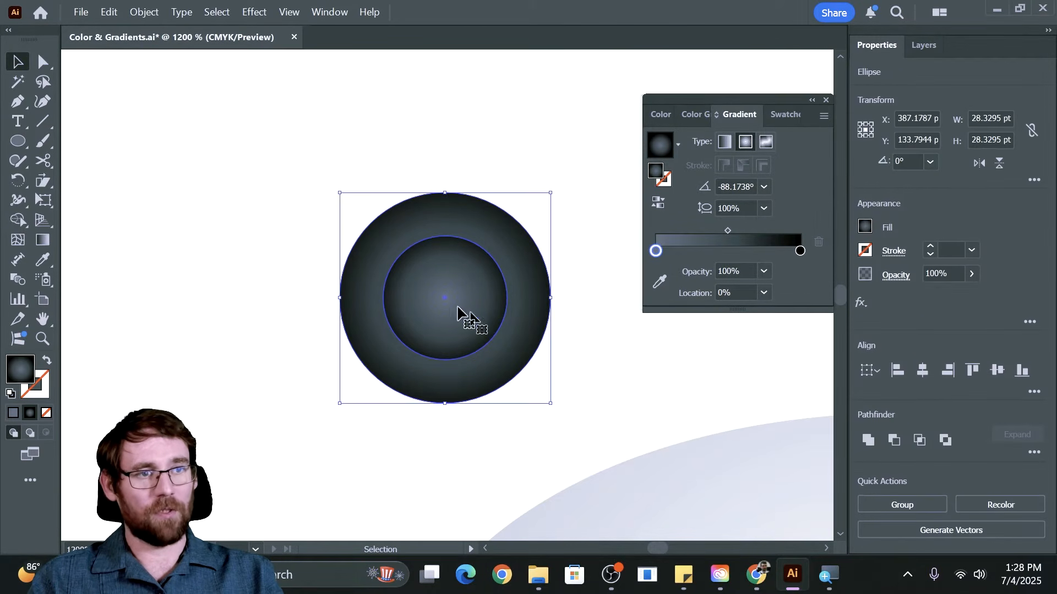
click(922, 369)
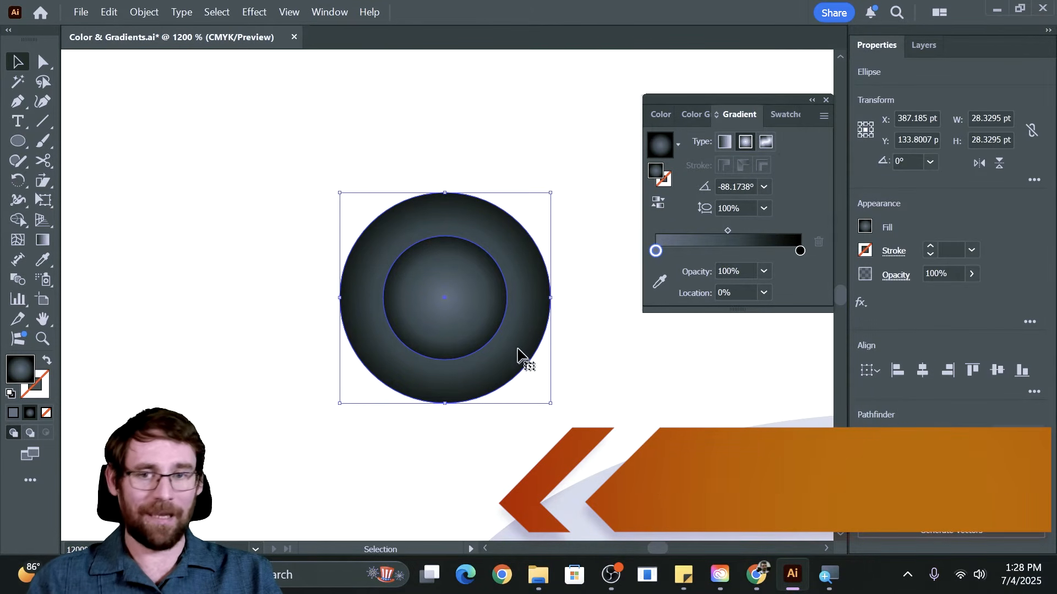
- Move the concentric circle pair onto the head's upper-left edge and place a level copy on its upper-right edge as the ears
key(ctrl+minus)
key(ctrl+minus)
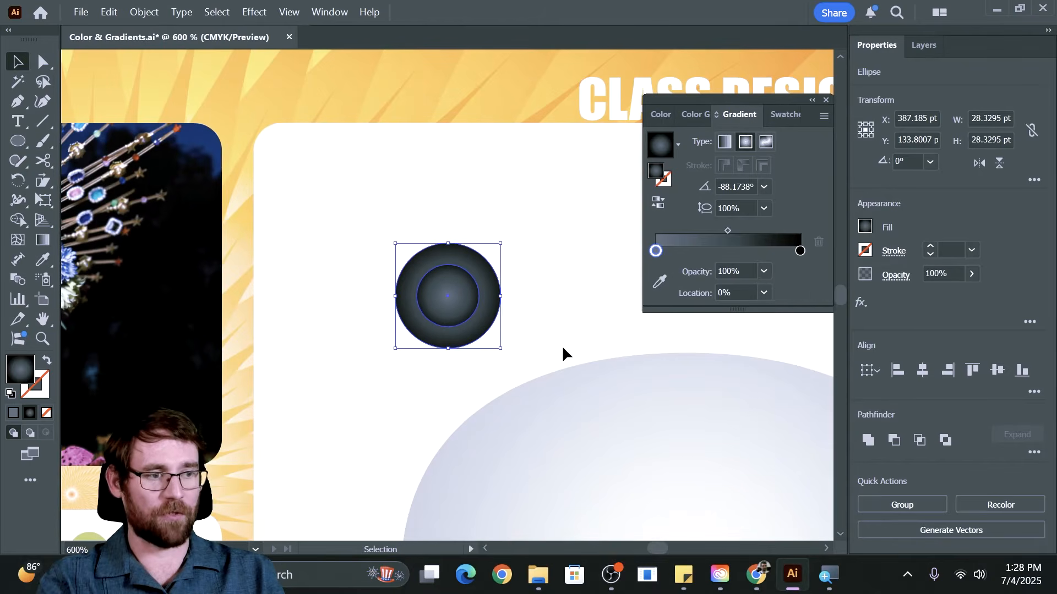
key(v)
drag(636, 326, 348, 195)
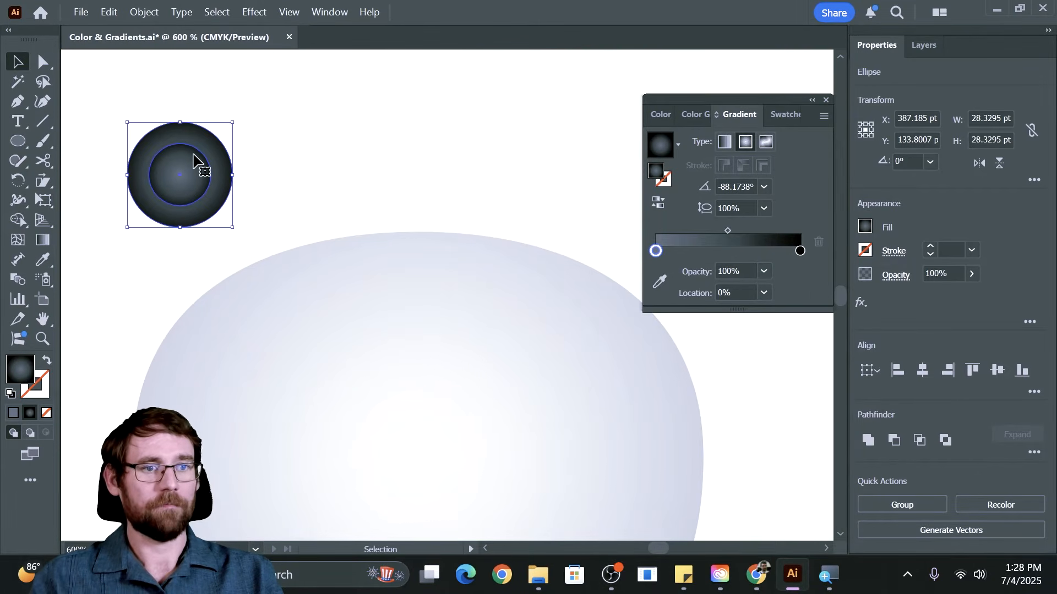
drag(193, 161, 603, 222)
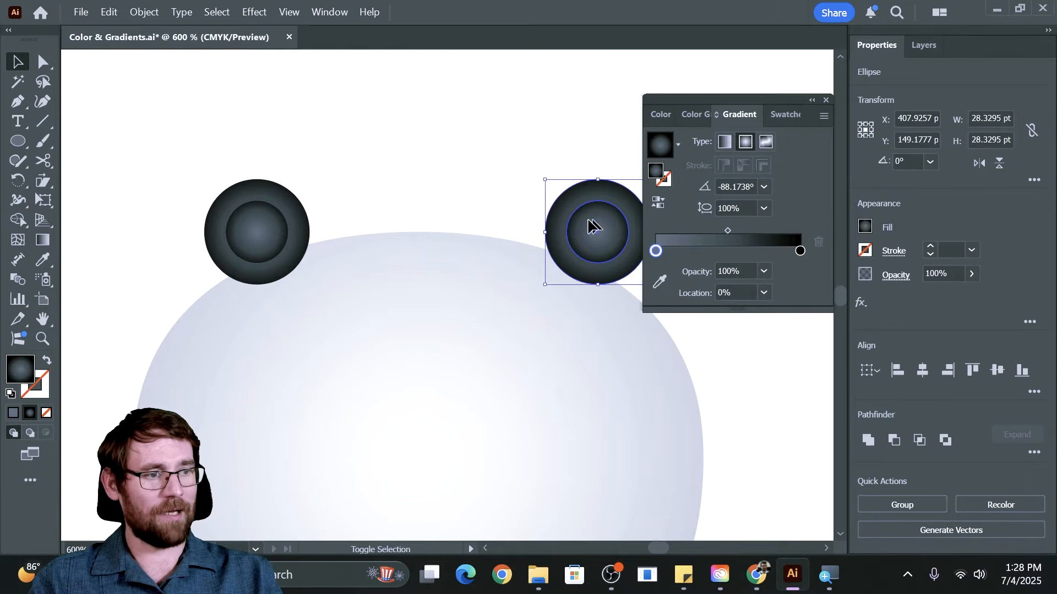
click(441, 139)
- Duplicate the left ear's two circles onto the face below it as an eye, at about X 414 pt, Y 187 pt
scroll(400, 209, down, 2)
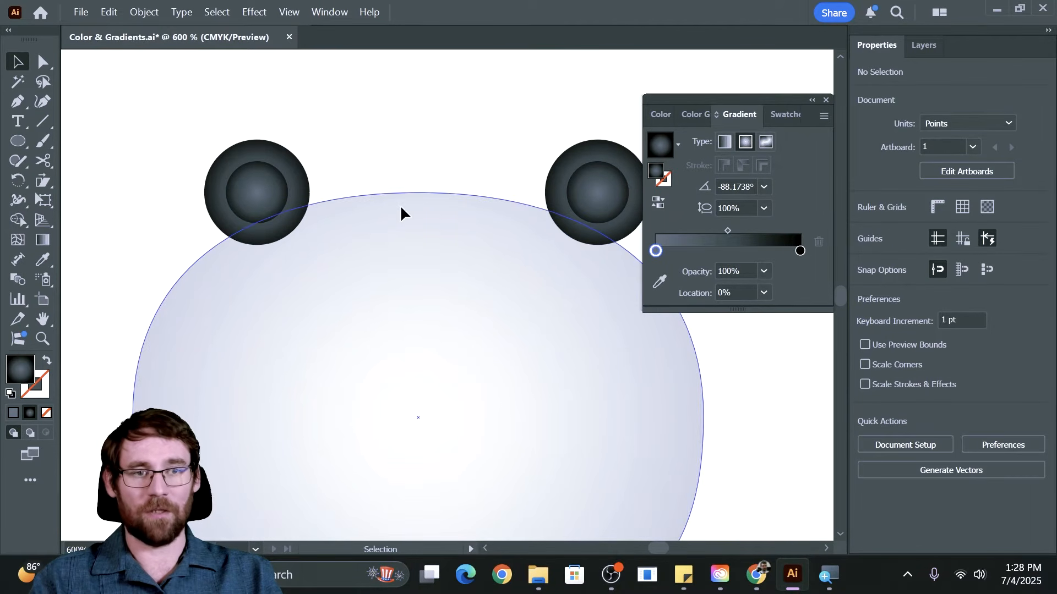
scroll(321, 198, down, 4)
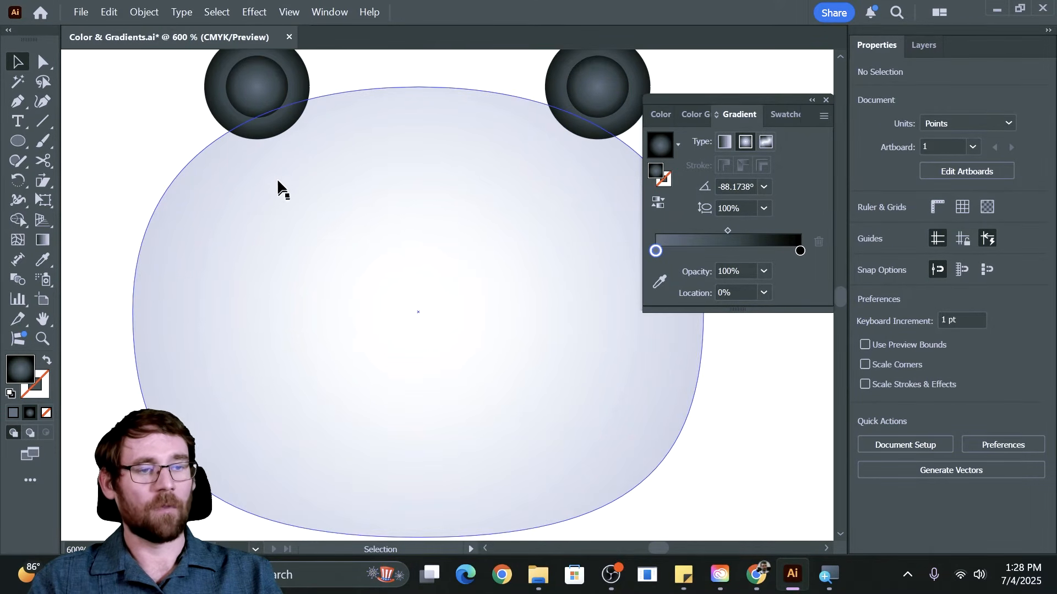
scroll(299, 135, up, 2)
click(270, 130)
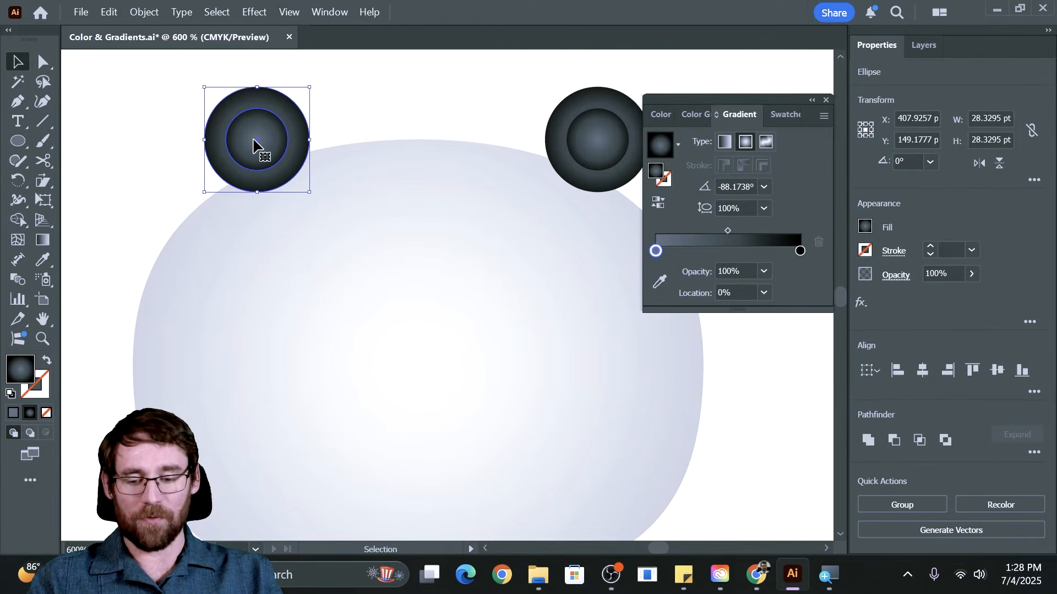
drag(246, 122, 267, 263)
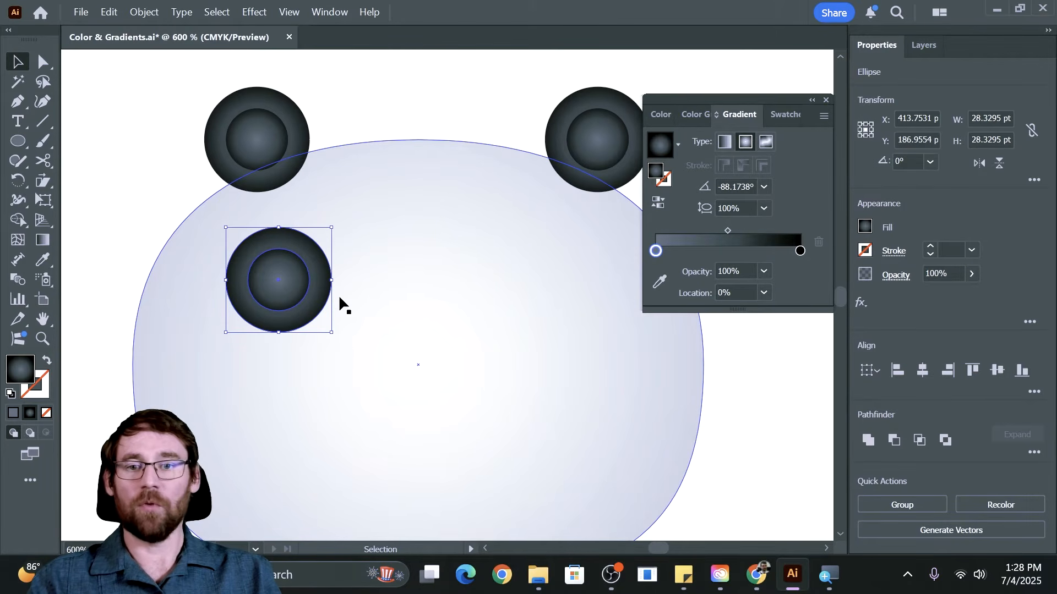
click(354, 126)
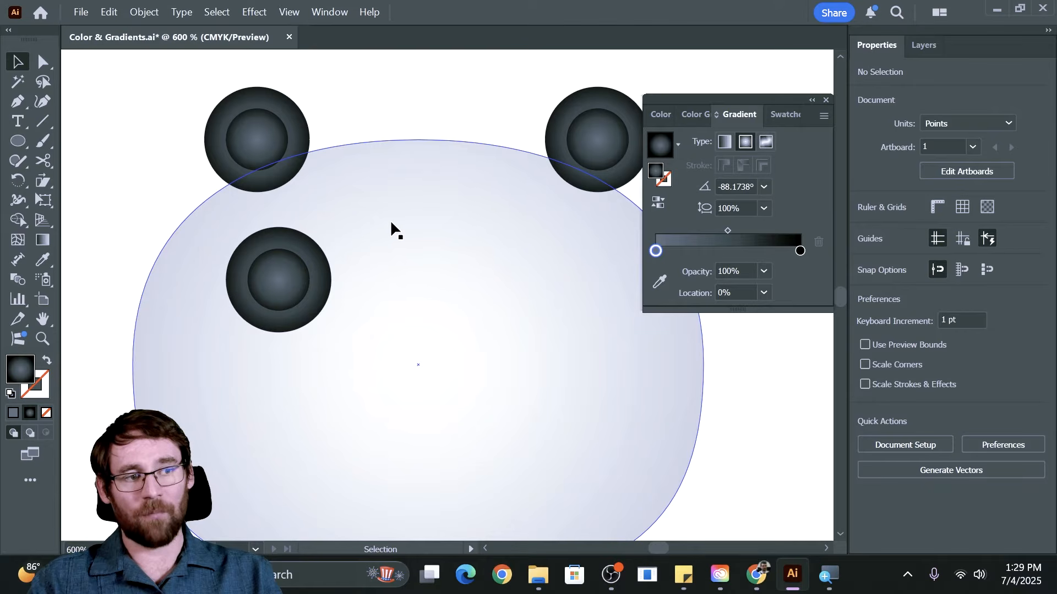
- Lock the large light head shape so that it cannot be selected
click(429, 278)
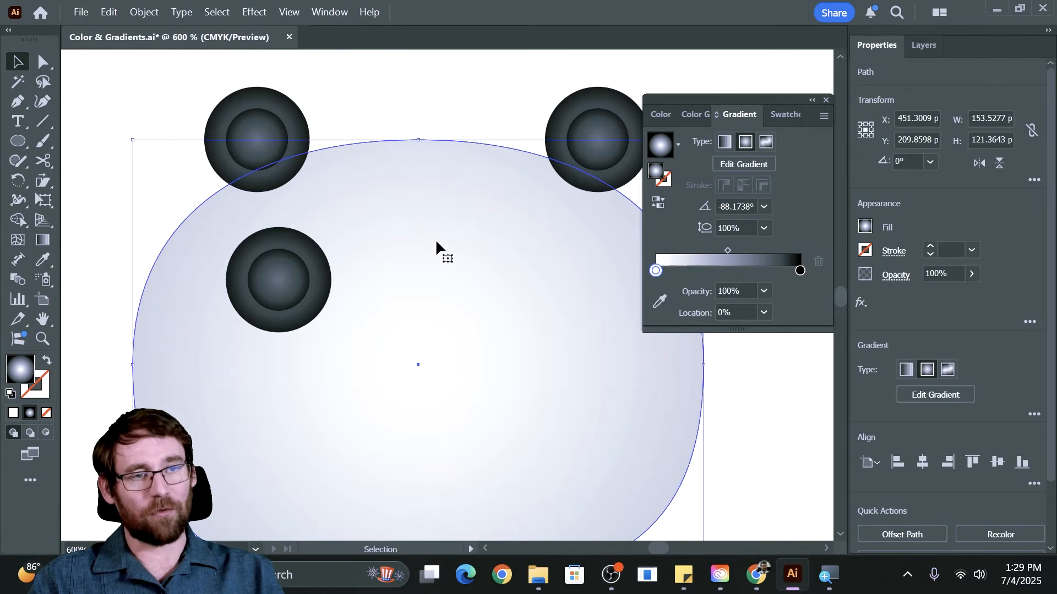
click(145, 12)
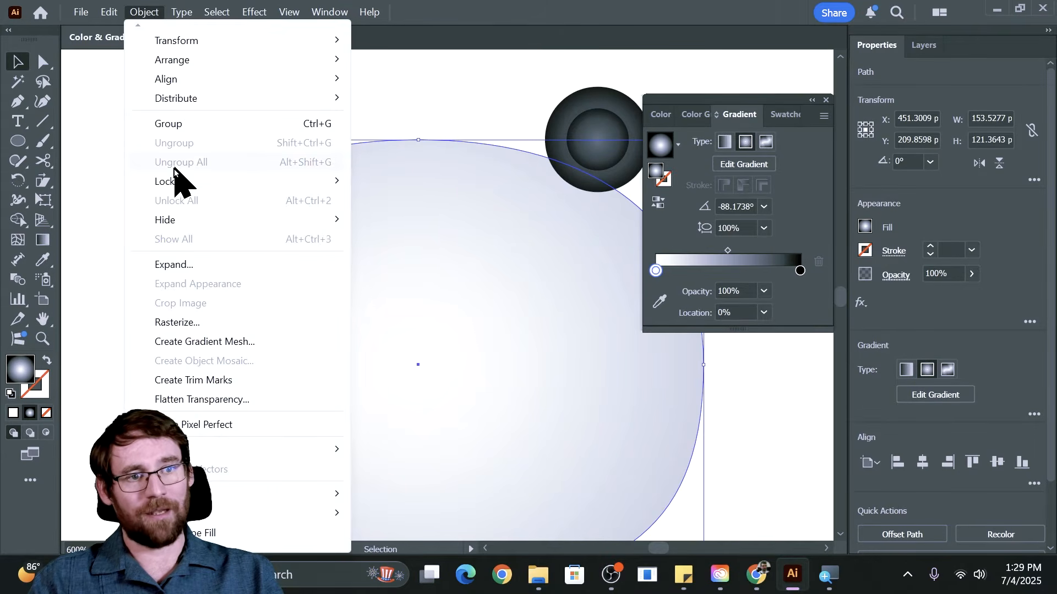
mouse_move(170, 183)
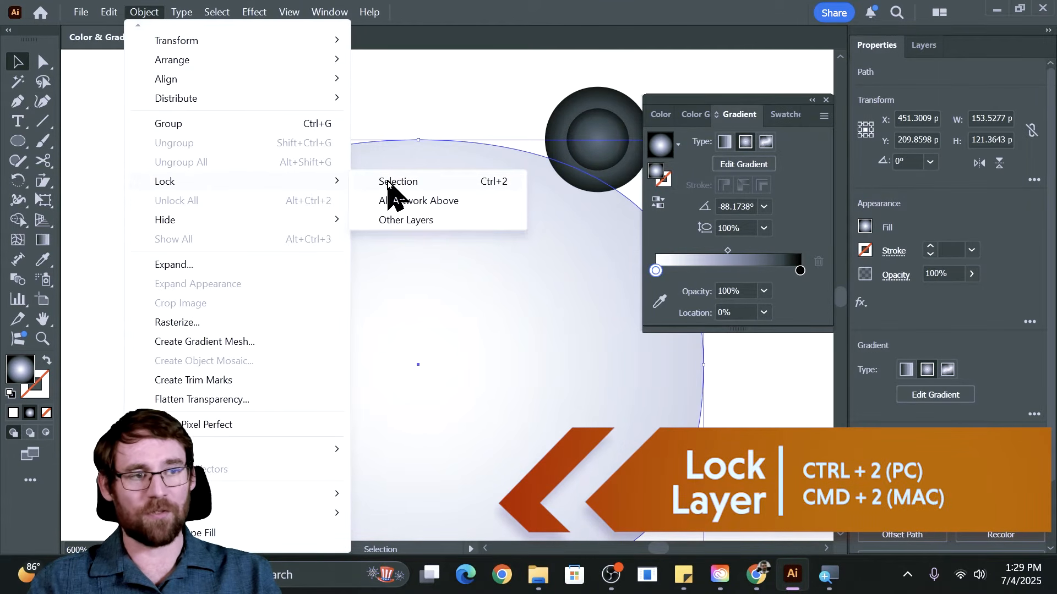
click(388, 183)
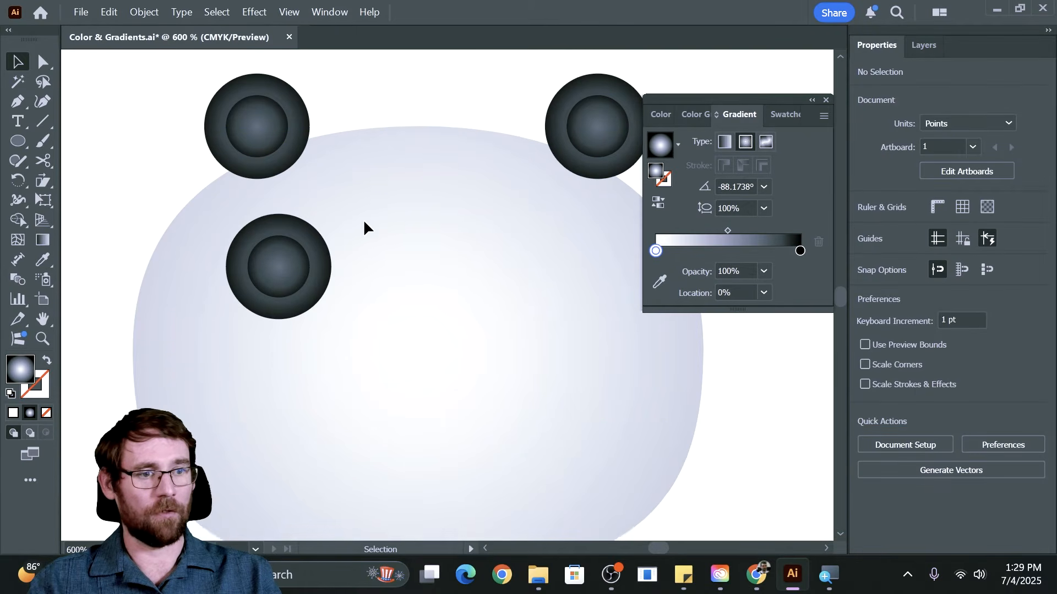
- Enlarge the eye's inner circle from its center to about 21.2 pt in diameter
scroll(336, 211, down, 2)
click(284, 219)
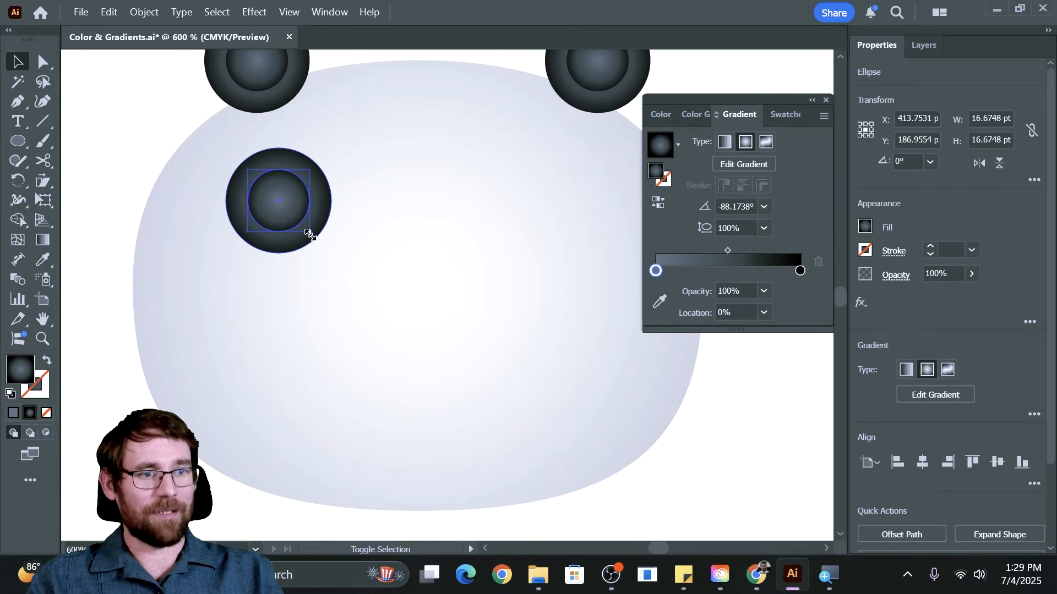
drag(309, 233, 324, 238)
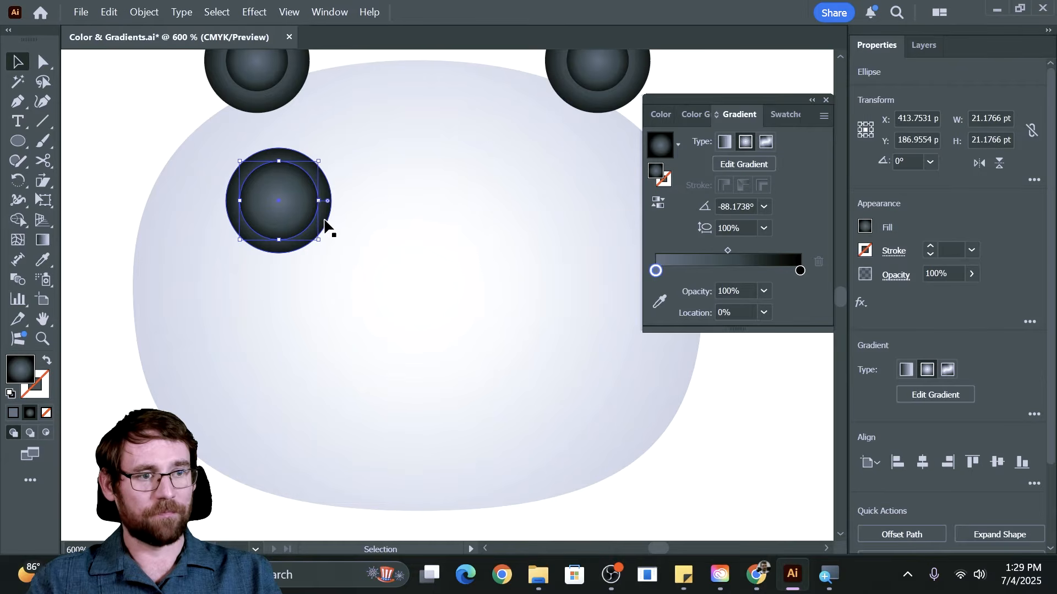
- Reshape the eye's outer circle into a slanted patch about 34 pt tall, moving its top anchor up and right and its bottom anchor down and left
click(324, 221)
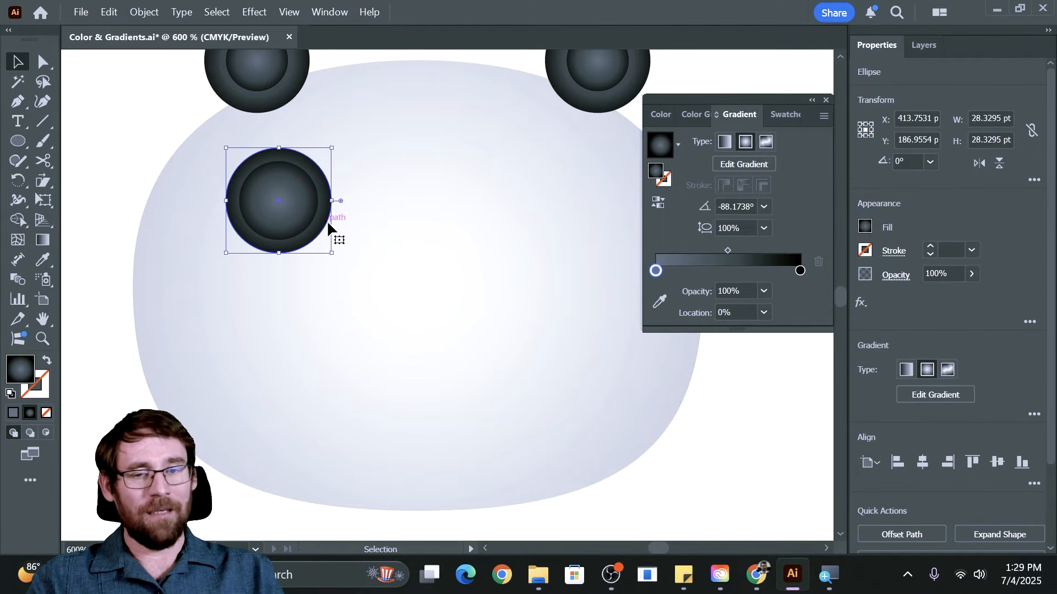
key(a)
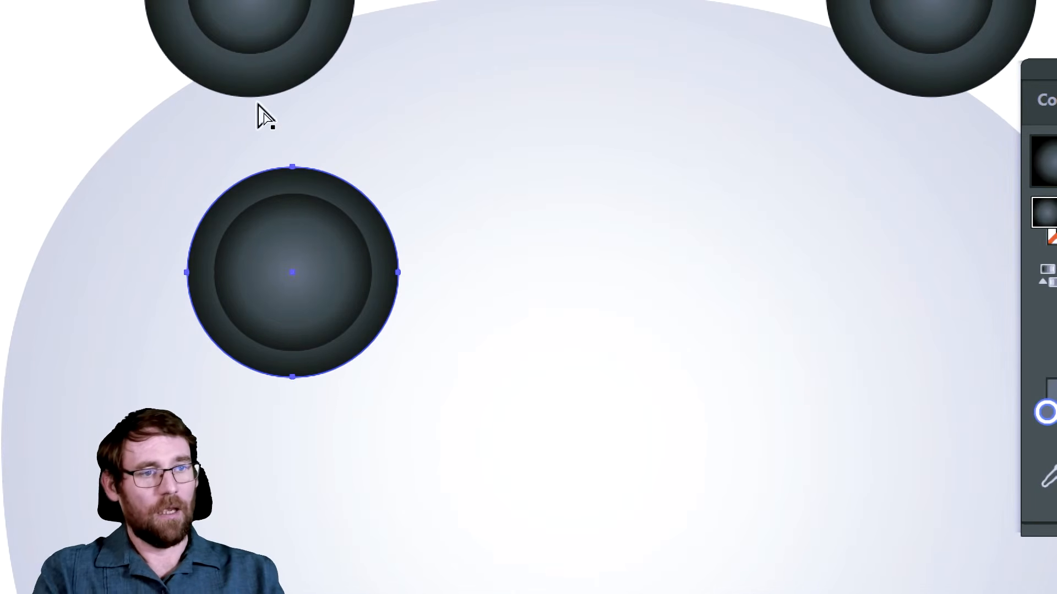
click(293, 169)
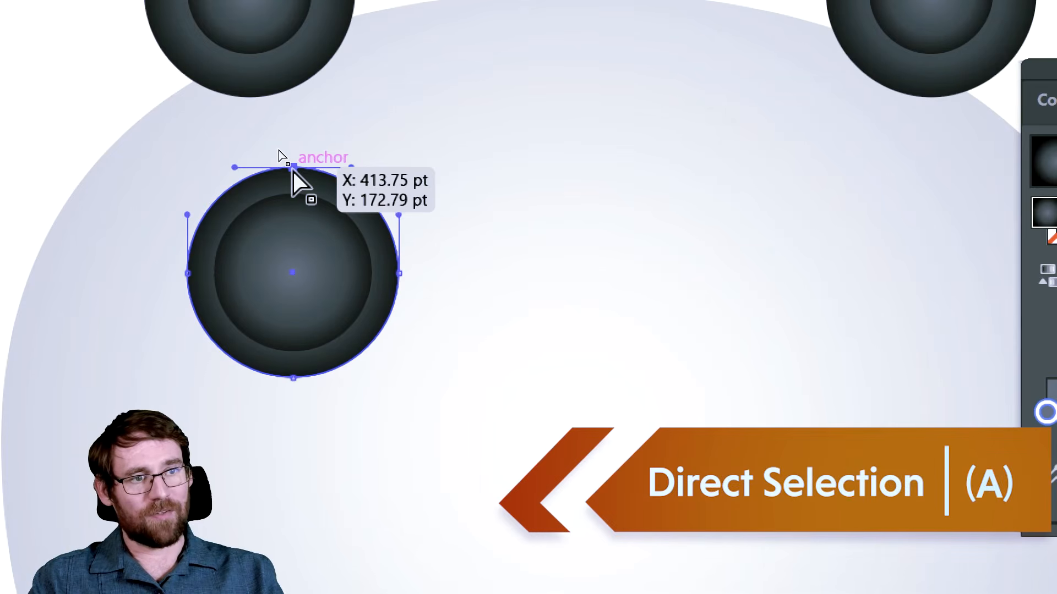
drag(293, 169, 324, 166)
click(293, 377)
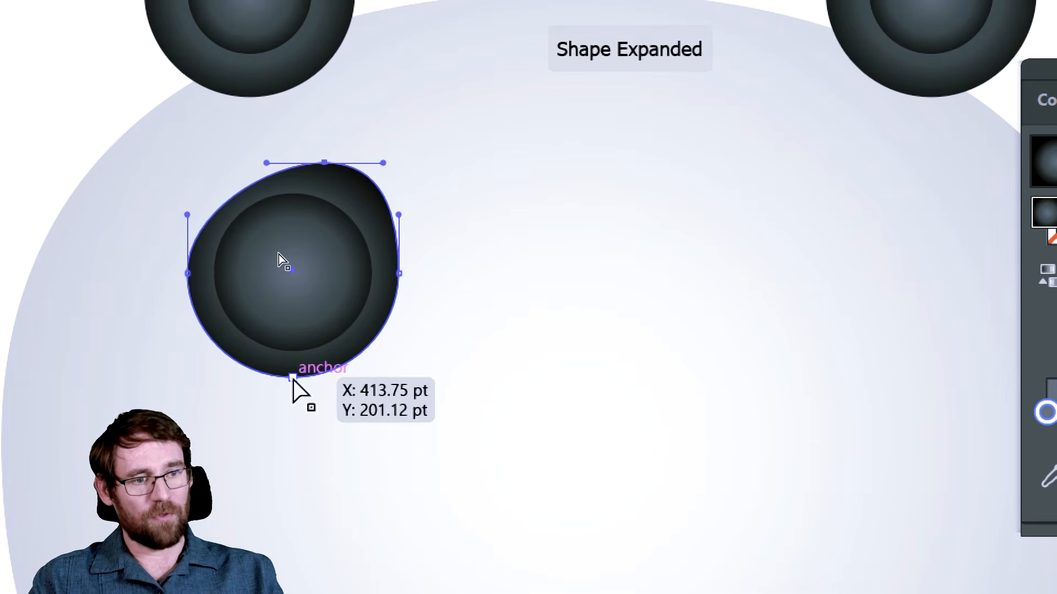
drag(293, 379, 249, 405)
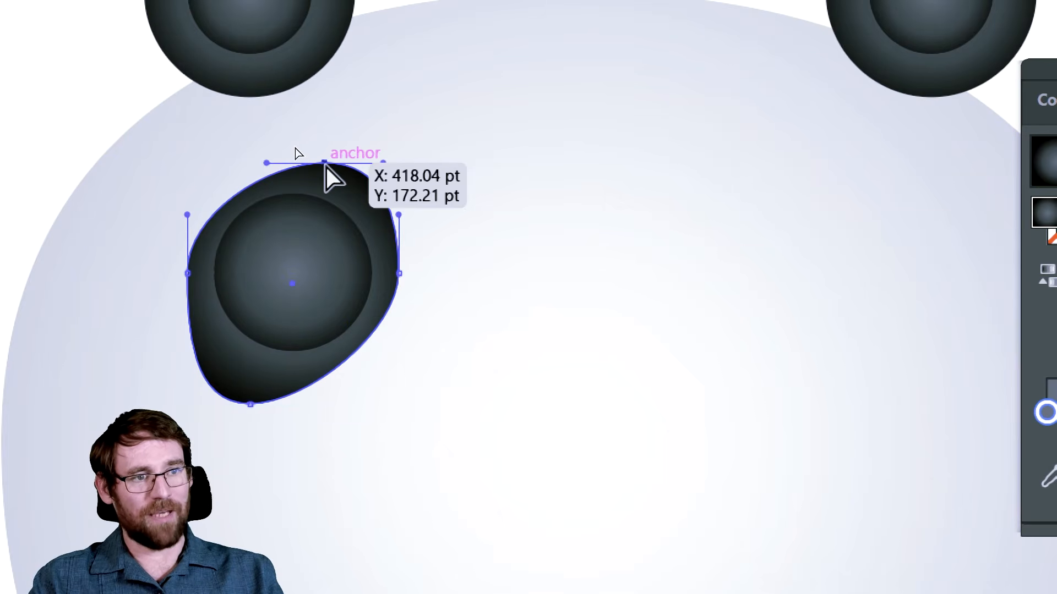
drag(328, 163, 331, 149)
key(v)
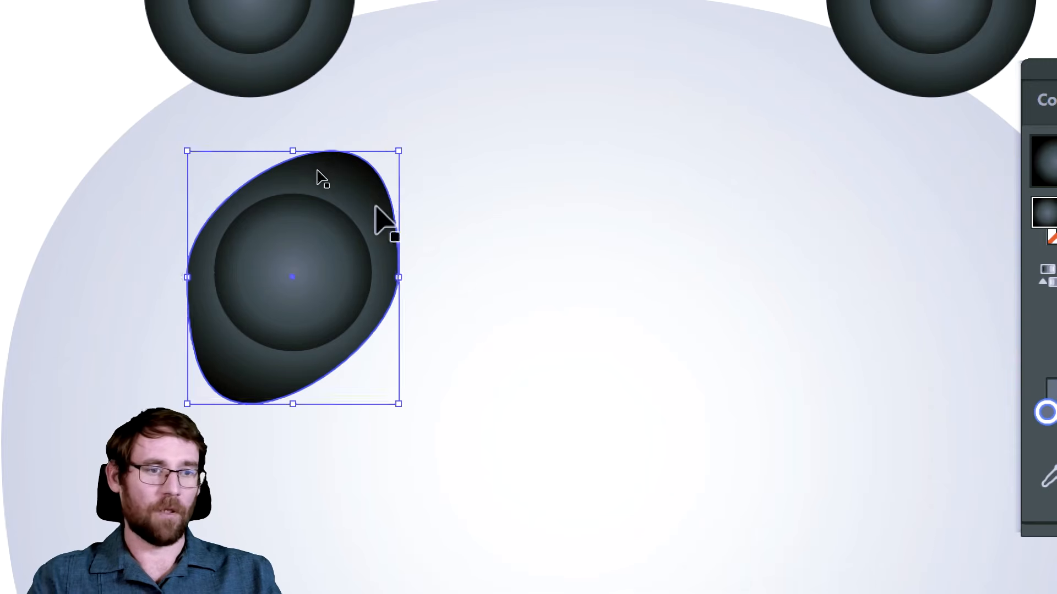
click(325, 344)
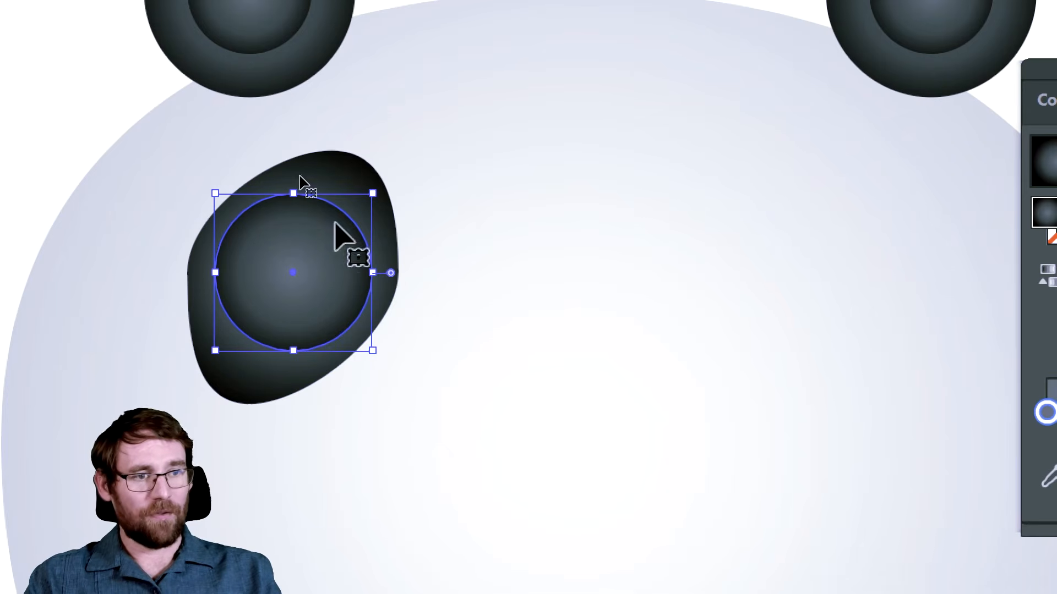
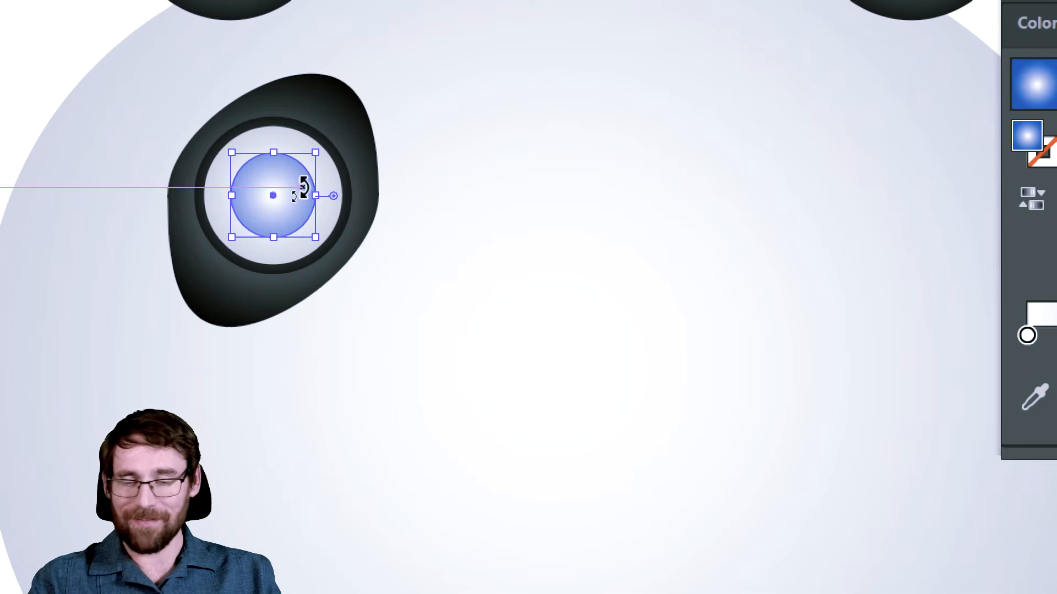
- Draw a black pupil circle about 3.2 pt wide and place it in the center of the blue iris
key(l)
drag(477, 163, 503, 191)
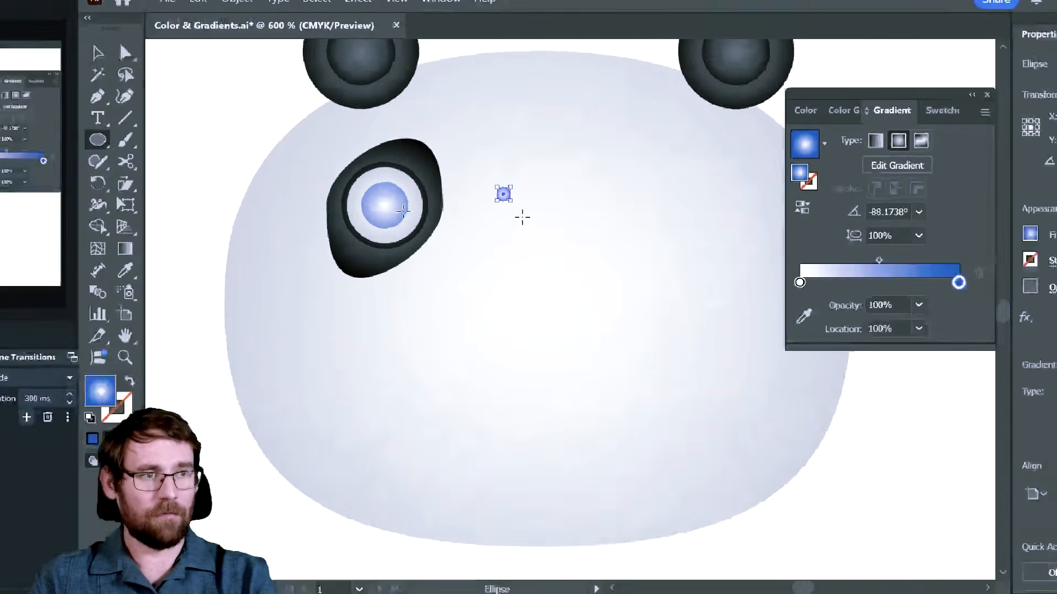
key(ctrl+plus)
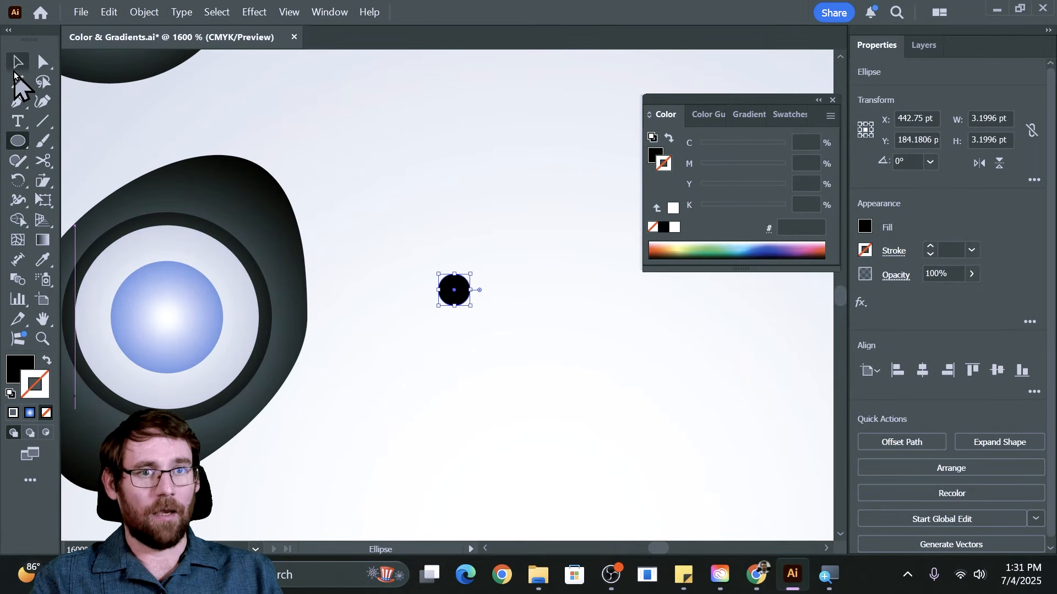
click(19, 67)
drag(456, 297, 166, 316)
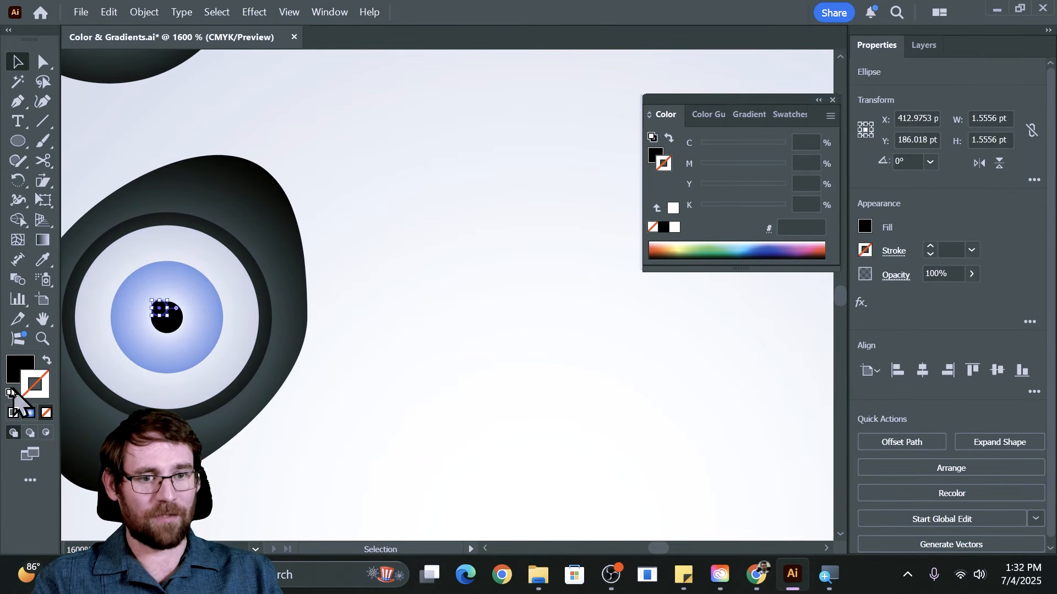
- Give the small highlight circle on the pupil's upper left a white fill and no stroke
click(11, 393)
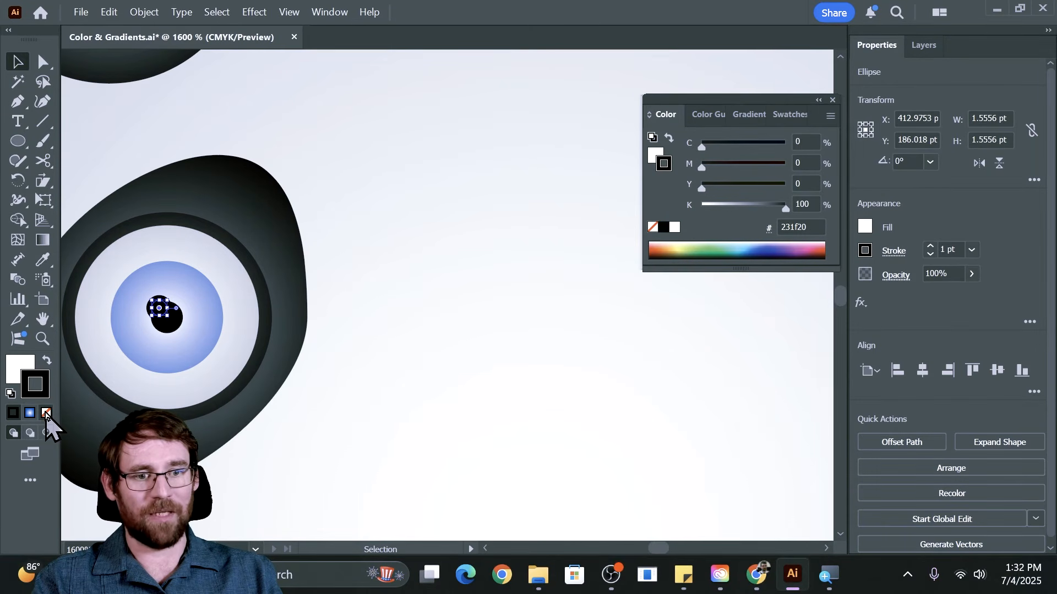
click(46, 413)
click(461, 344)
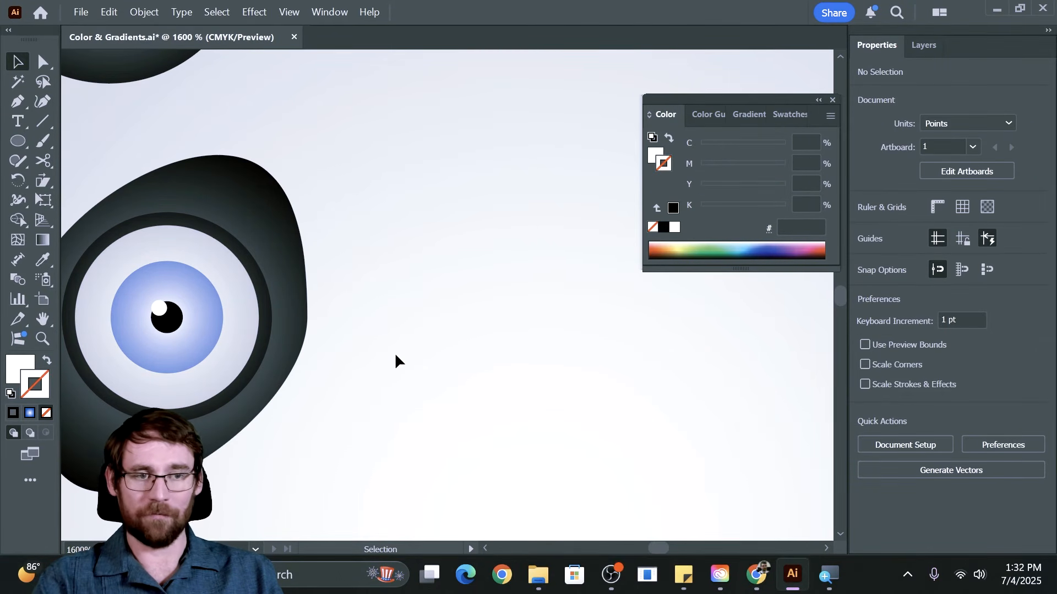
- Select all shapes of the eye and scale them up together to about 38.4 × 46.2 pt
drag(318, 308, 554, 253)
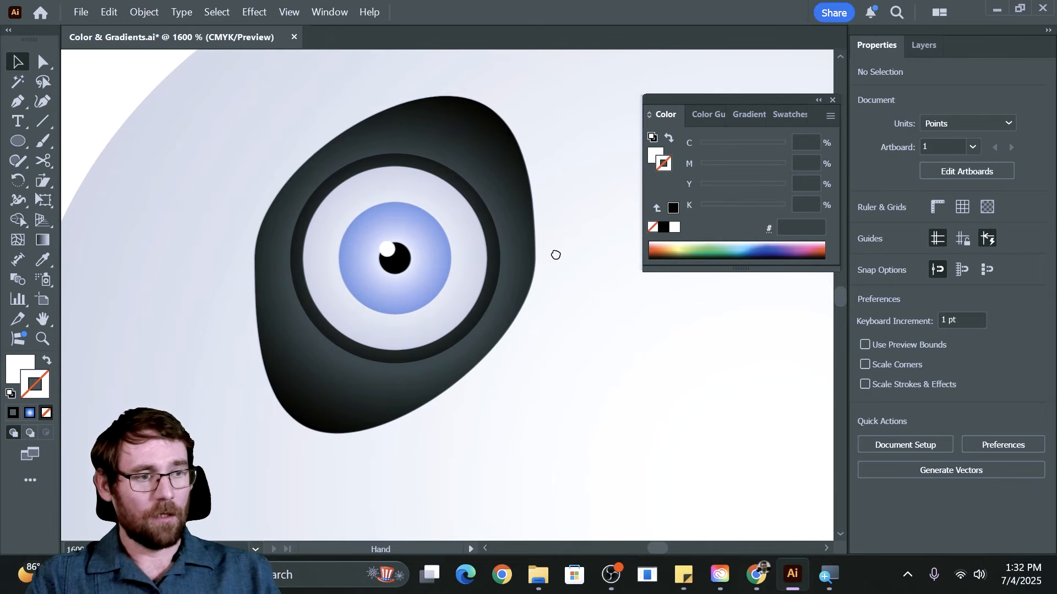
scroll(457, 414, down, 4)
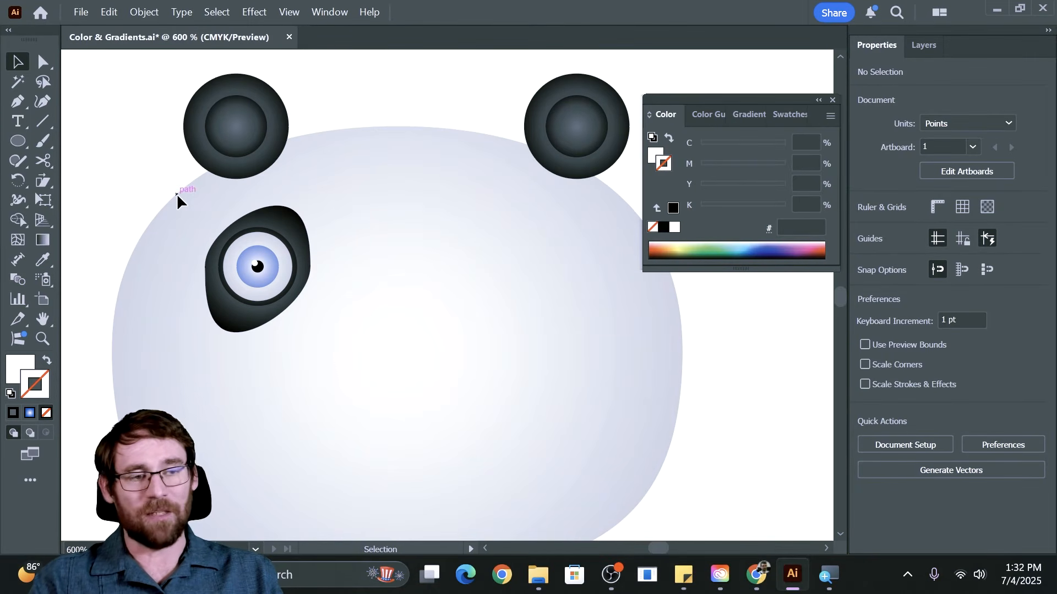
drag(196, 206, 366, 347)
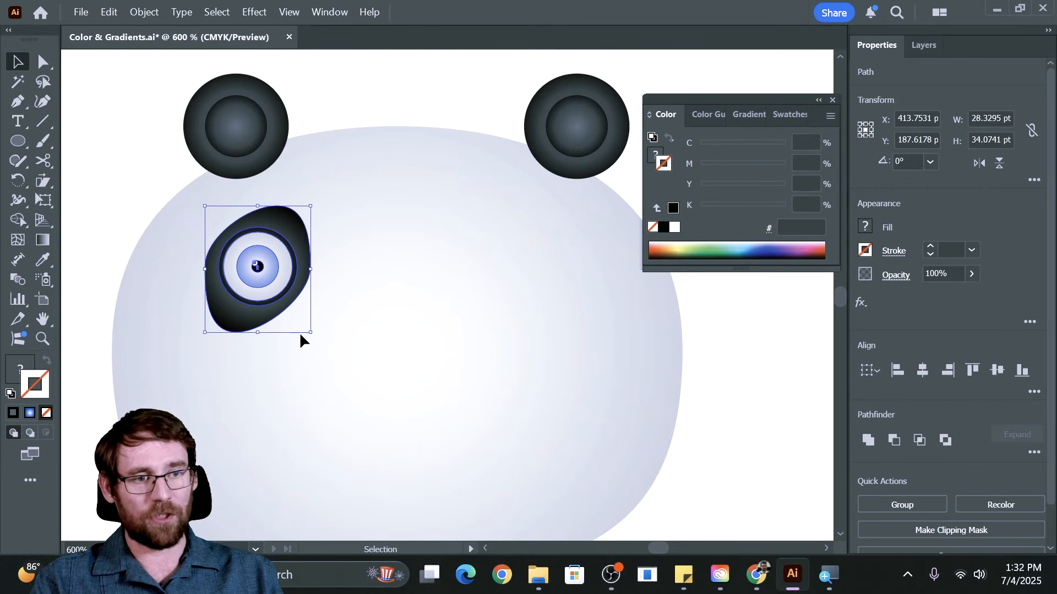
mouse_move(259, 334)
mouse_down()
mouse_move(270, 380)
mouse_move(255, 322)
mouse_up()
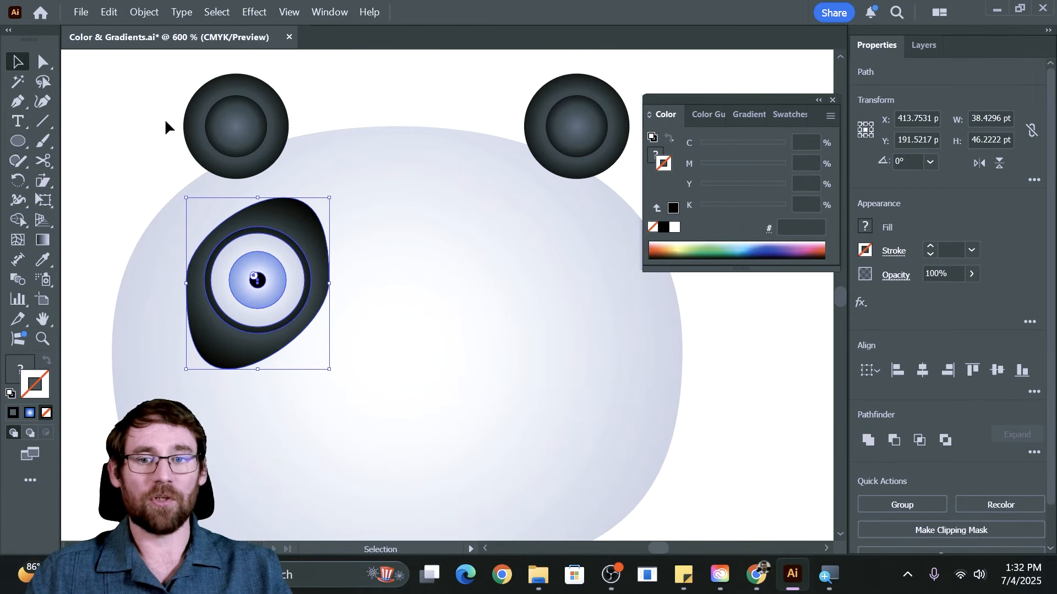
- Reflect a copy of the eye across the vertical axis and place it level on the face's right side, at about X 475 pt
click(148, 13)
mouse_move(203, 44)
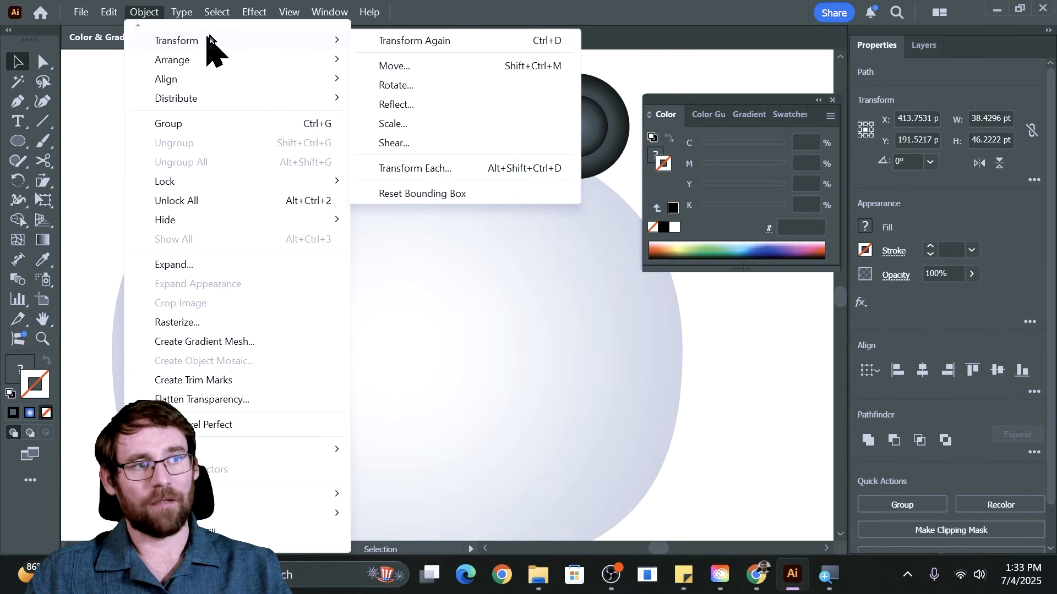
click(391, 106)
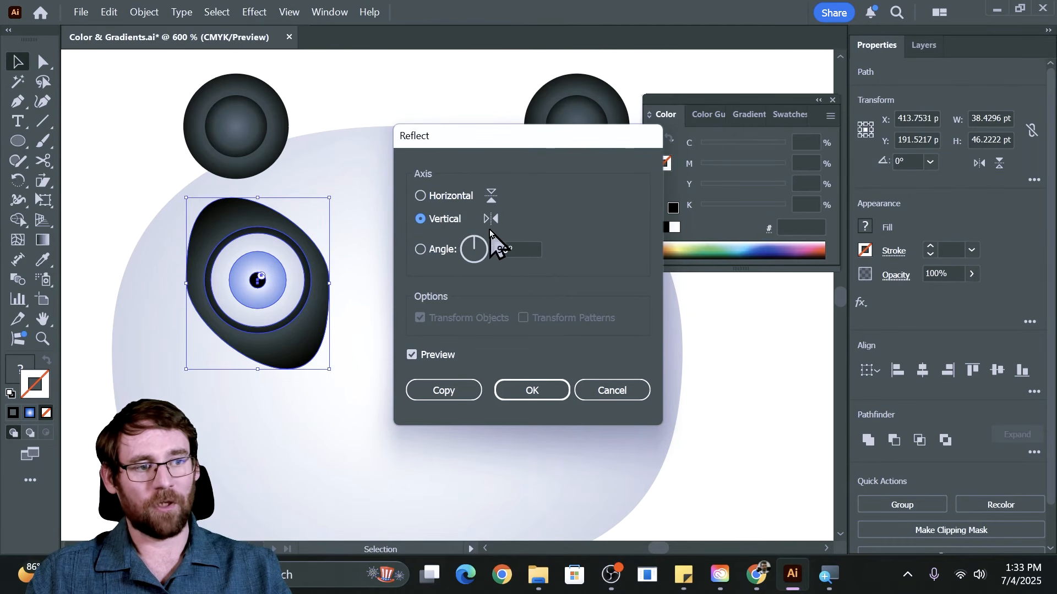
click(445, 392)
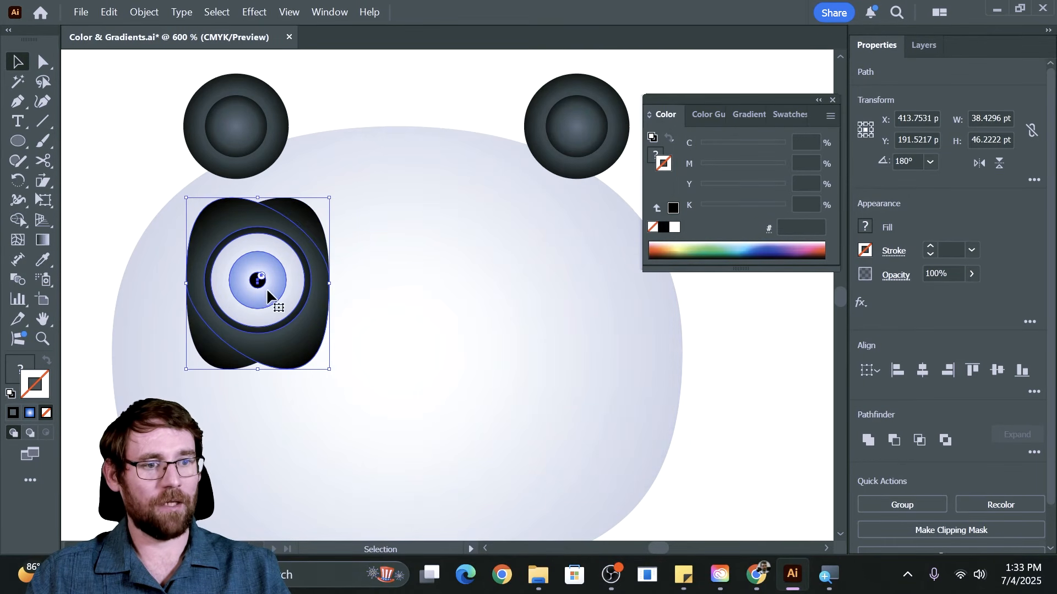
drag(266, 290, 495, 301)
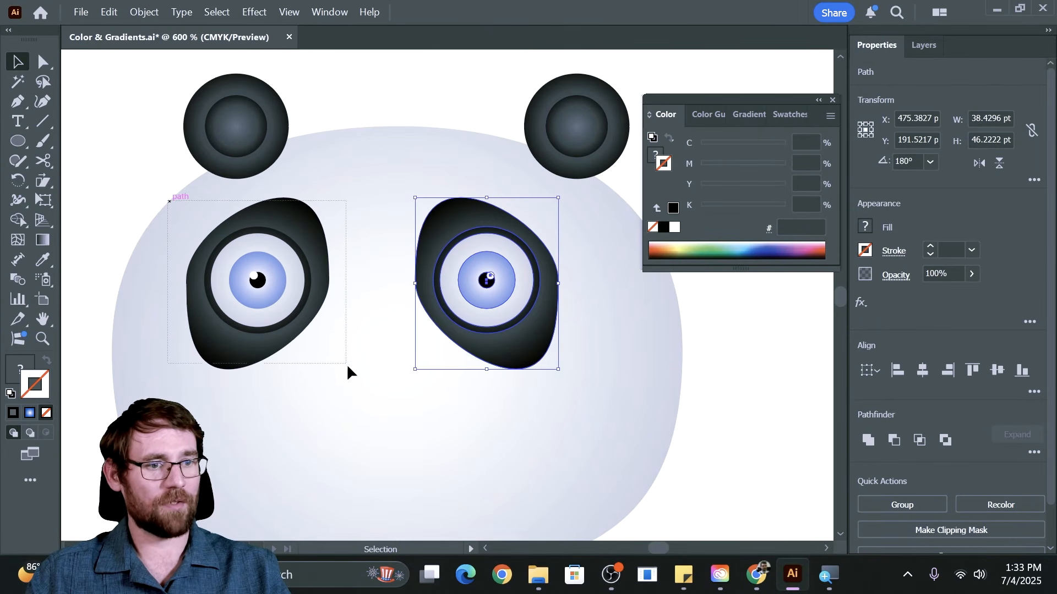
- Move the left eye closer to the right eye and the right ear inward to about X 491 pt, keeping both level
click(266, 288)
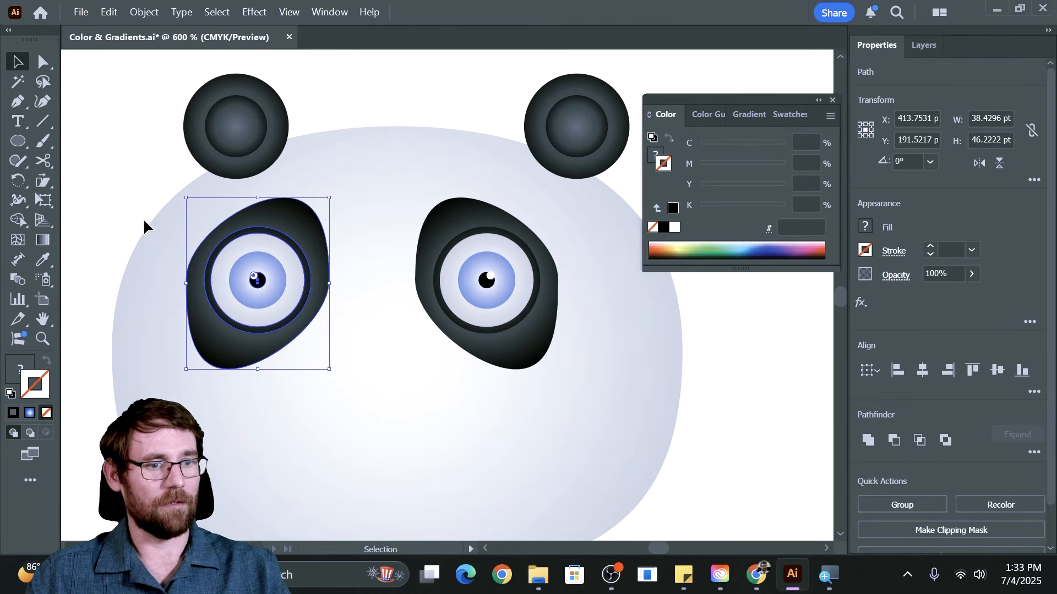
drag(232, 281, 256, 287)
drag(553, 132, 529, 128)
key(ctrl+z)
drag(646, 64, 540, 118)
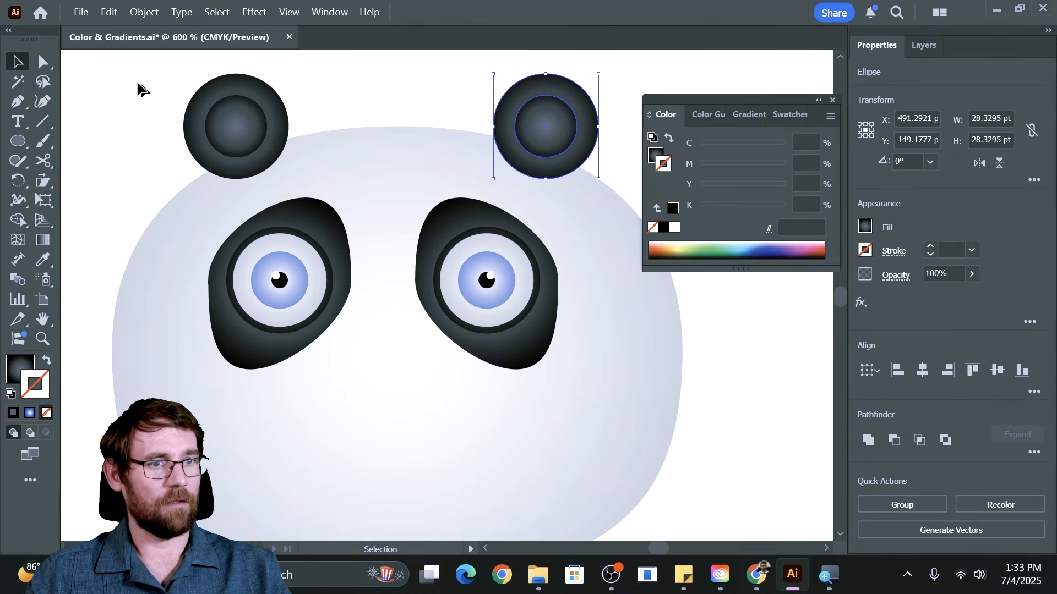
- Shift both ears and both eyes together to center them on the head, at about X 453 pt
drag(137, 84, 449, 302)
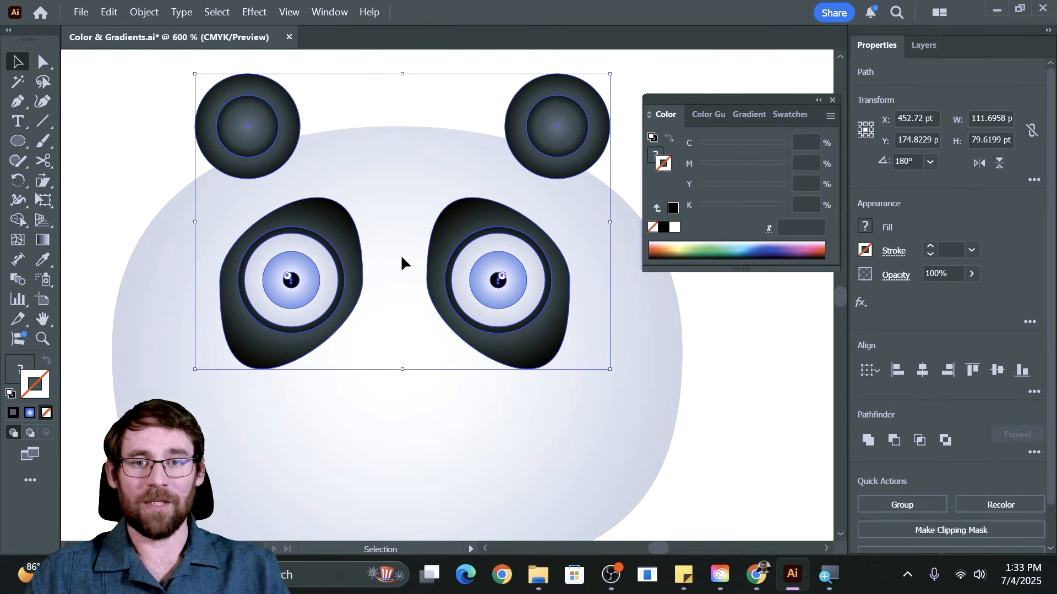
click(772, 391)
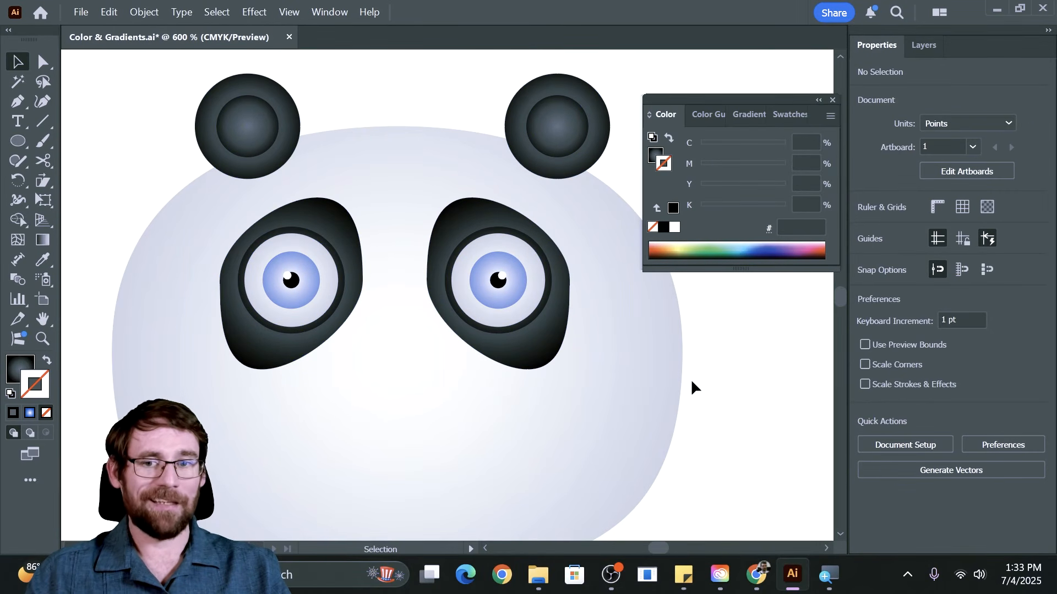
- Draw a flat dark gradient ellipse about 26.4 × 7.1 pt centered just below the eyes
key(ctrl+plus)
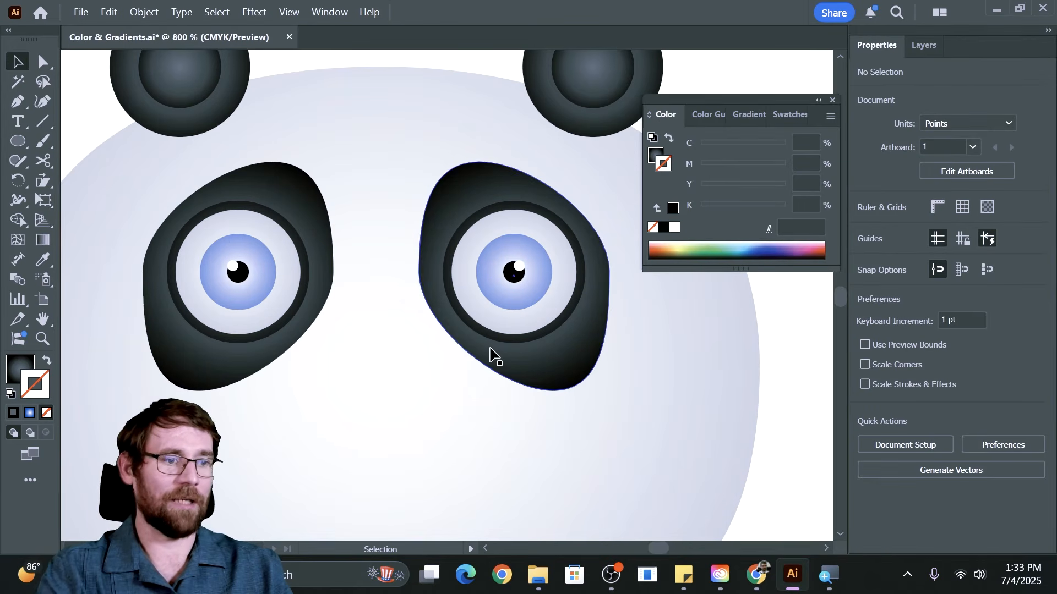
drag(377, 361, 394, 245)
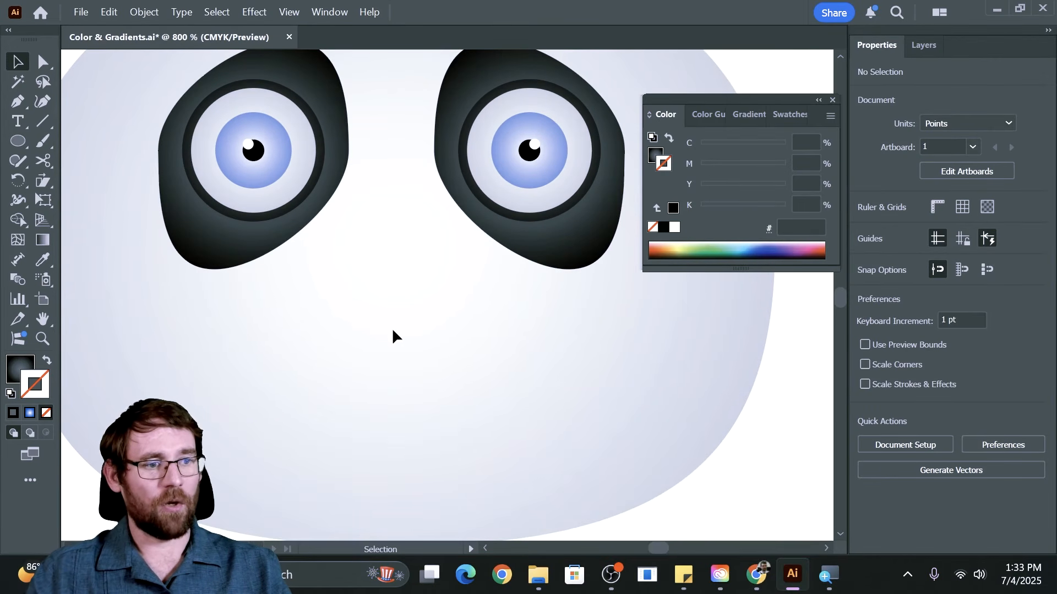
click(17, 140)
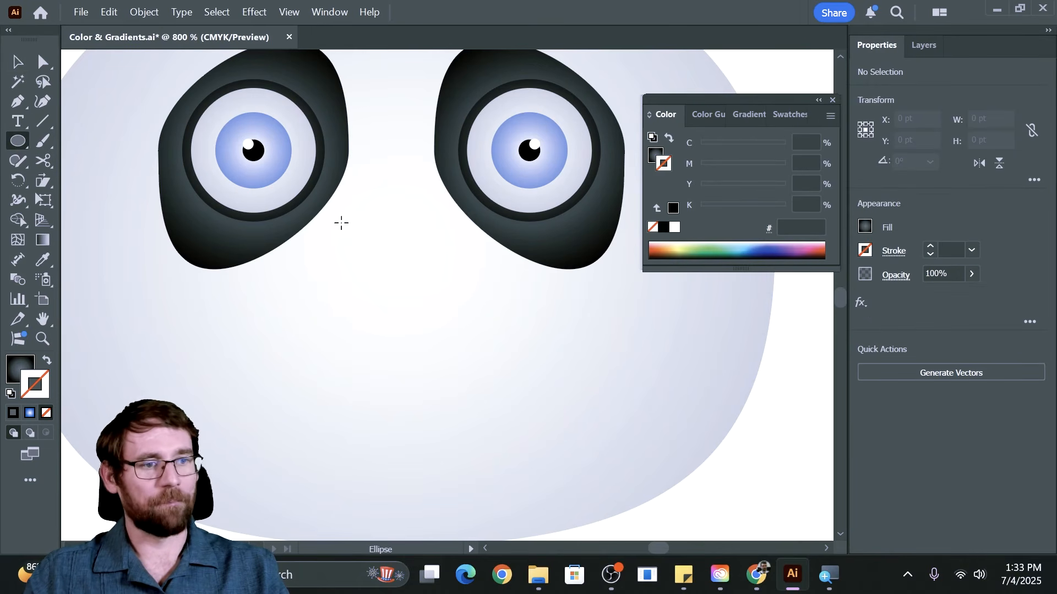
drag(323, 245, 456, 281)
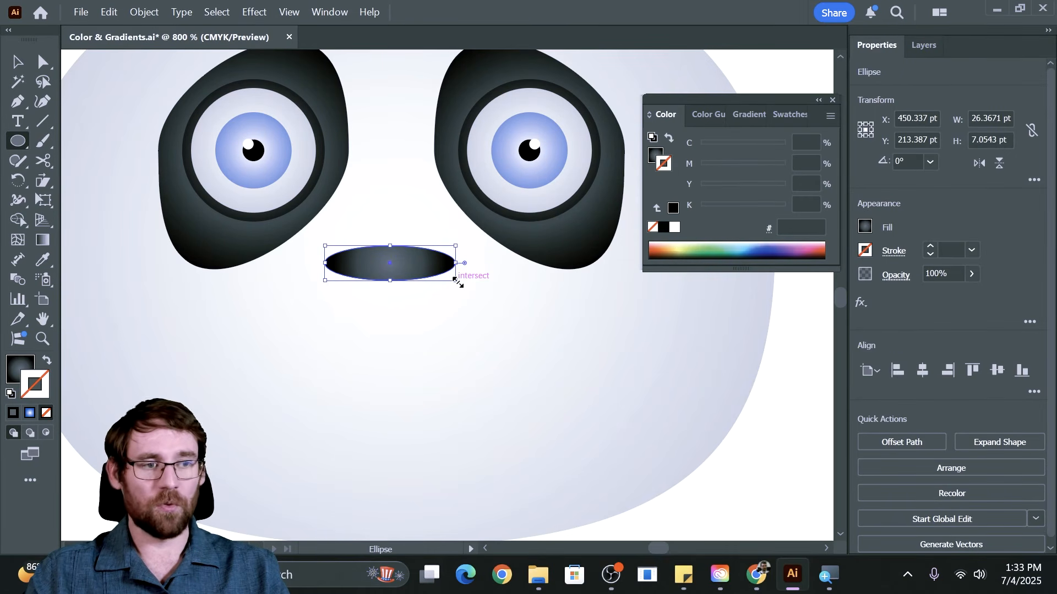
- Bend the flat ellipse into a smile-shaped curve by moving its top and bottom anchor points straight down together
key(a)
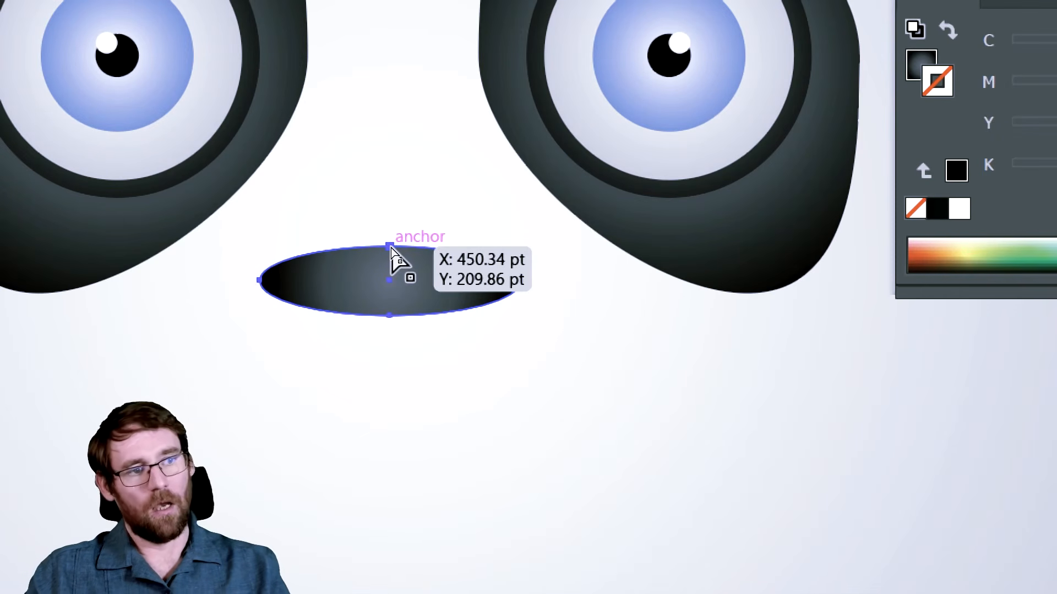
click(390, 247)
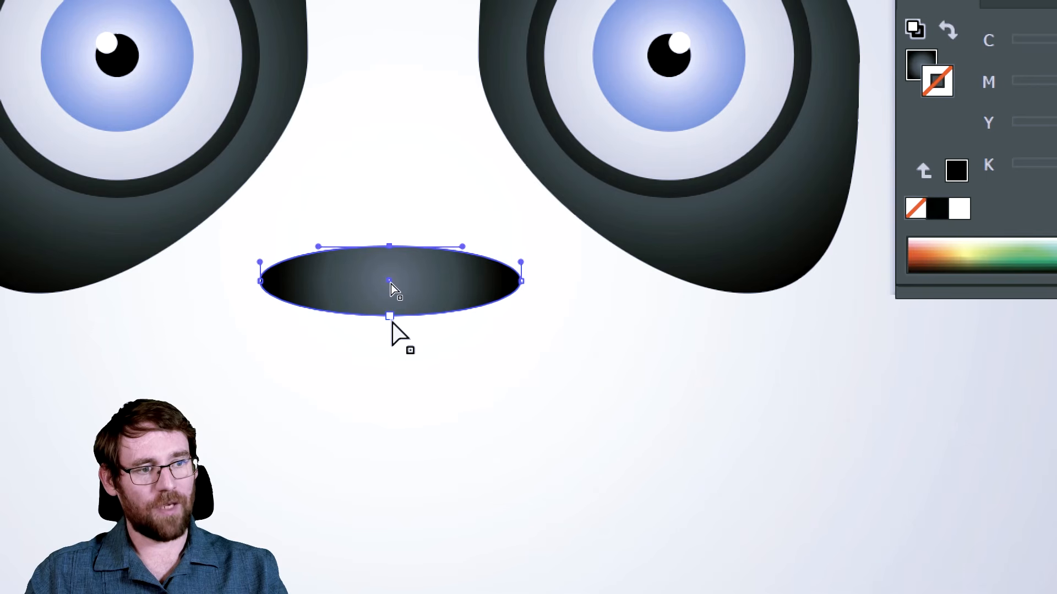
click(391, 322)
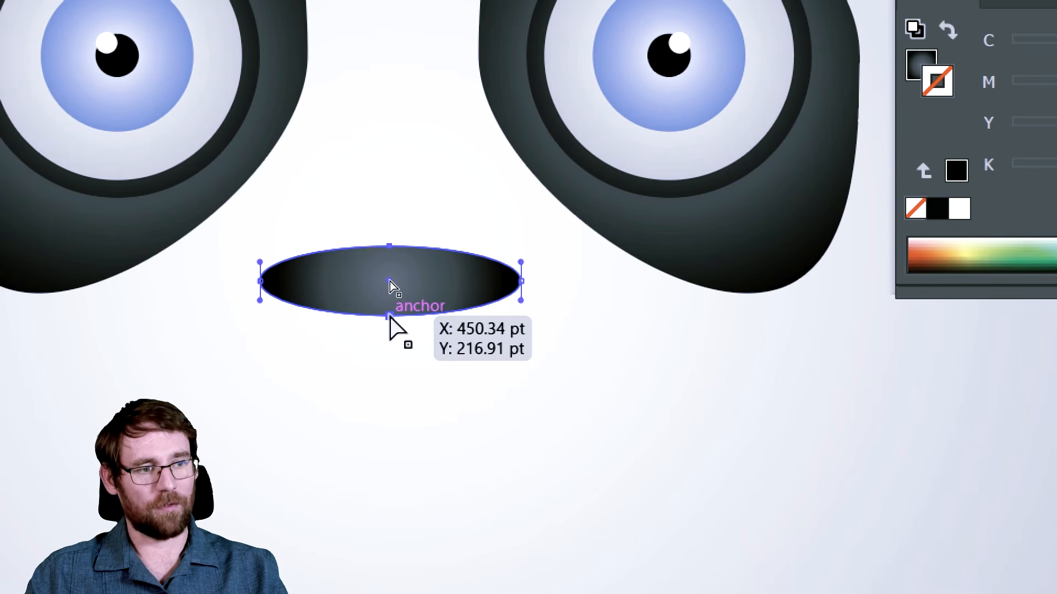
drag(389, 317, 389, 371)
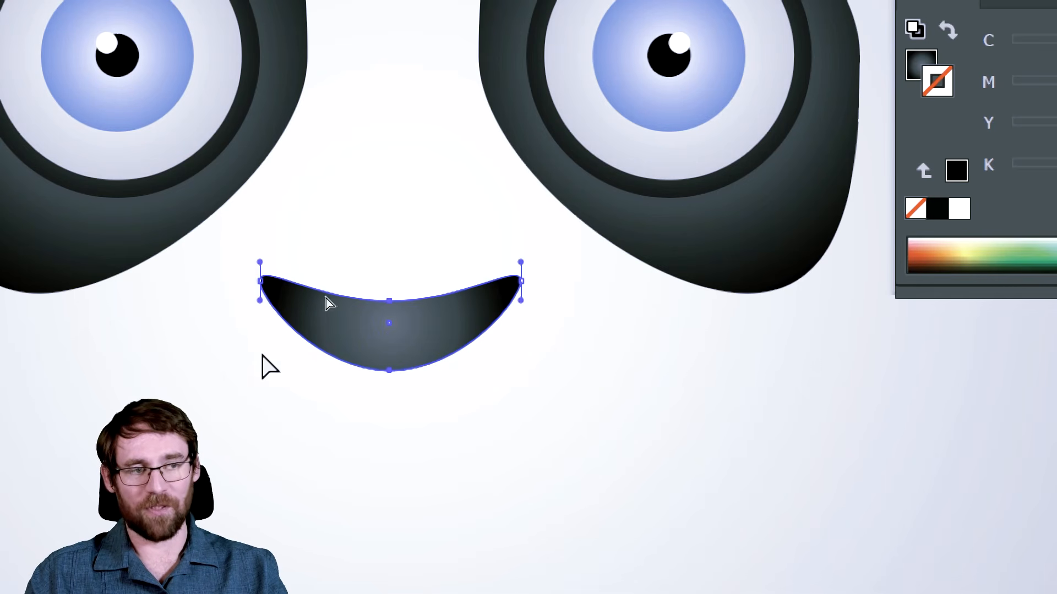
- Draw a dark gradient circle on the lower face and place an overlapping duplicate offset up and to the left of it
key(ctrl+minus)
key(ctrl+minus)
key(l)
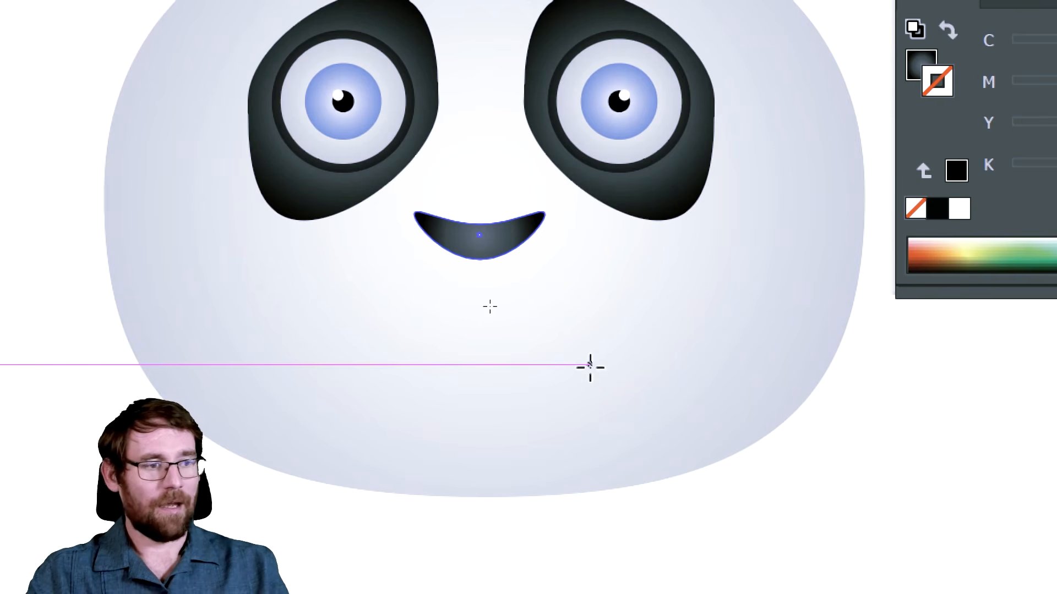
drag(323, 310, 485, 433)
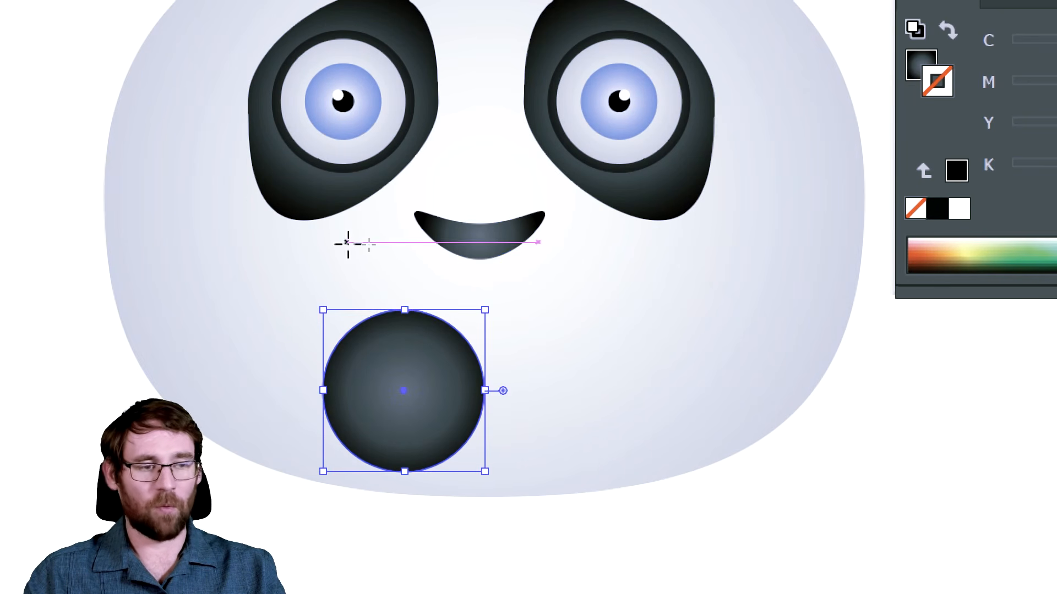
key(v)
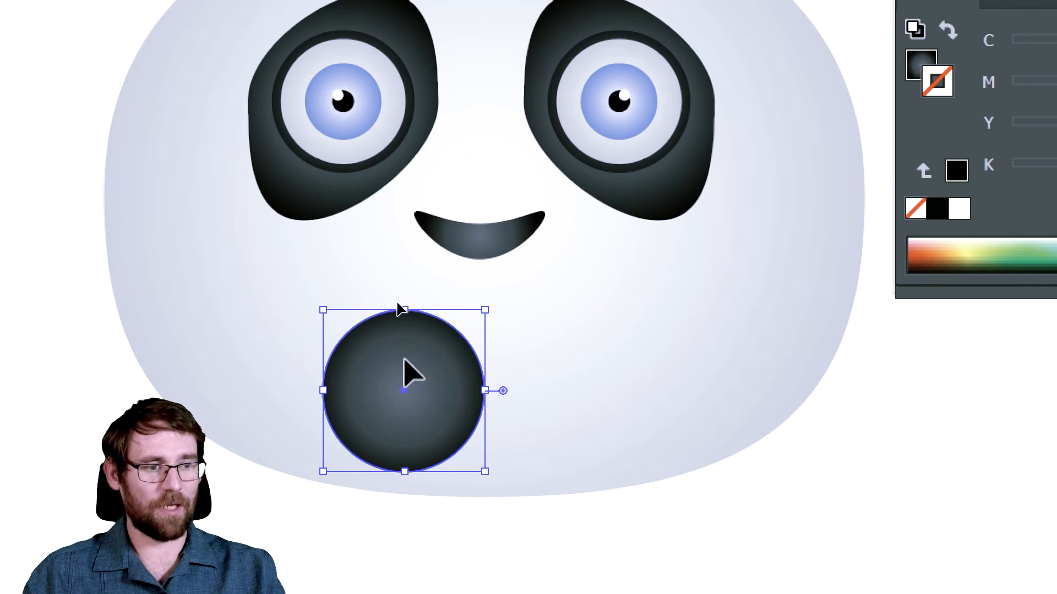
drag(407, 362, 378, 343)
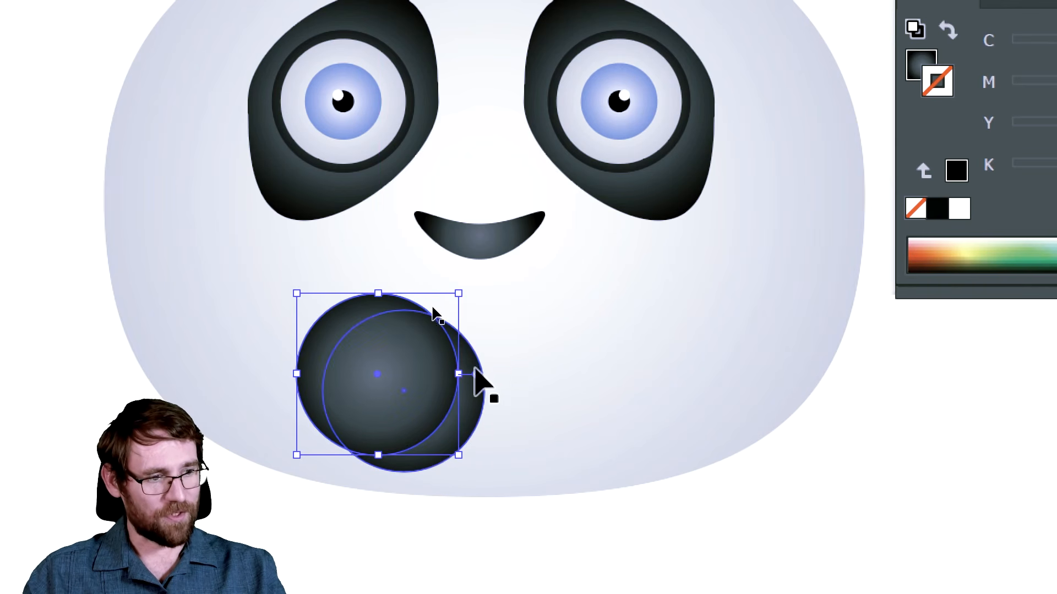
drag(361, 385, 369, 378)
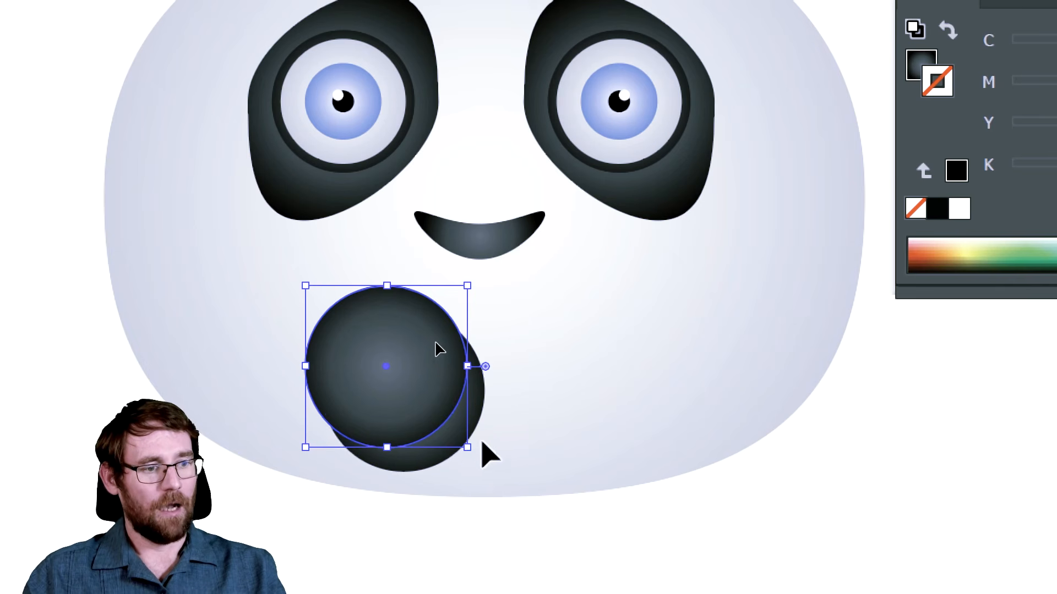
- Subtract the front circle from the back one and place the resulting crescent below the nose, scaled to about 23.1 × 20.9 pt
shift+click(464, 435)
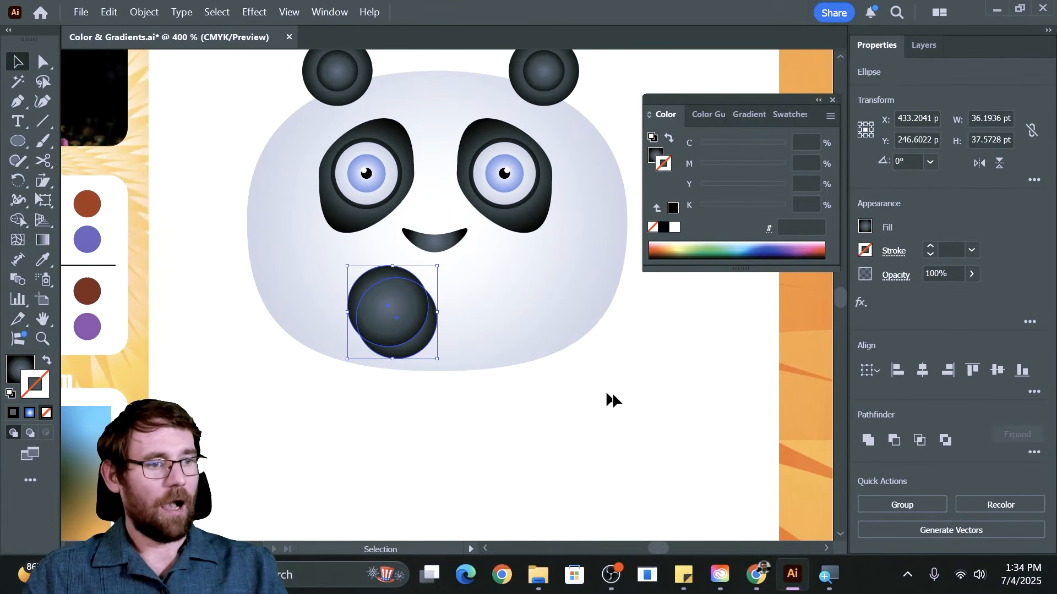
click(893, 440)
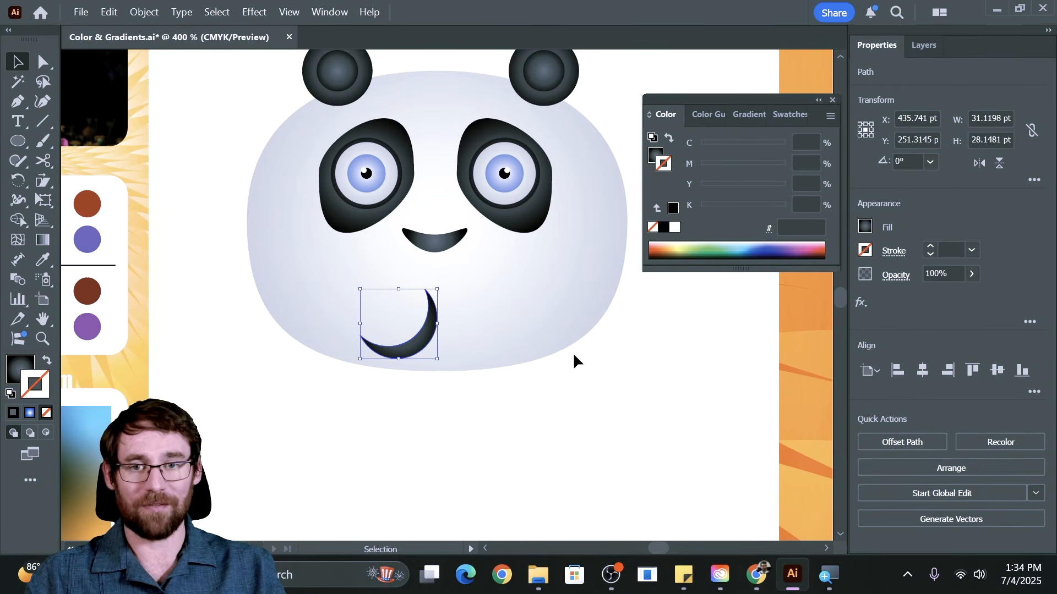
drag(429, 342, 417, 285)
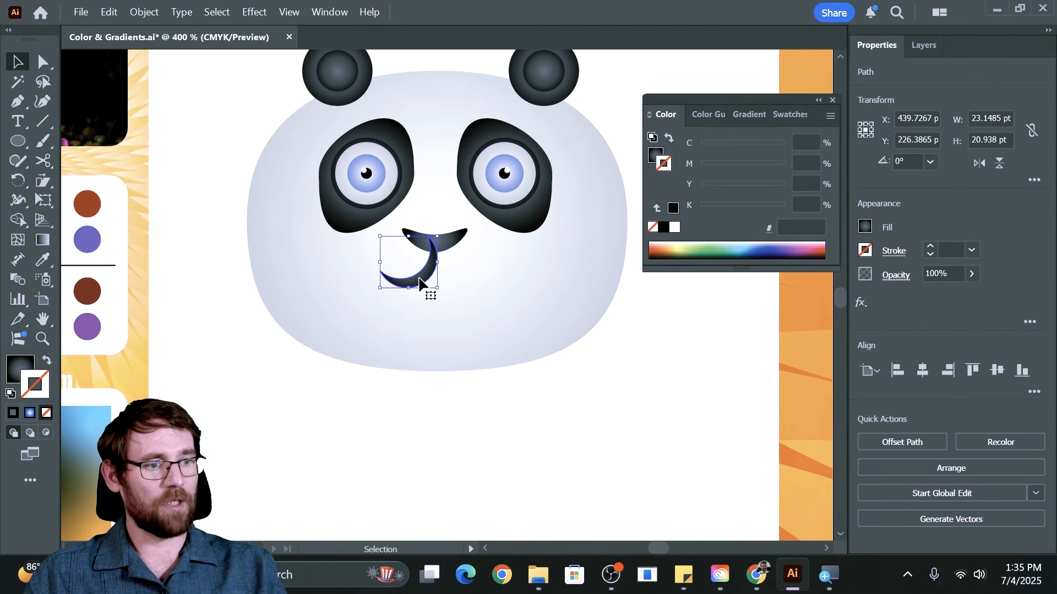
- Create a mirrored copy of the crescent and move it level to the other side of the mouth, at about X 460.4 pt
click(146, 12)
mouse_move(176, 40)
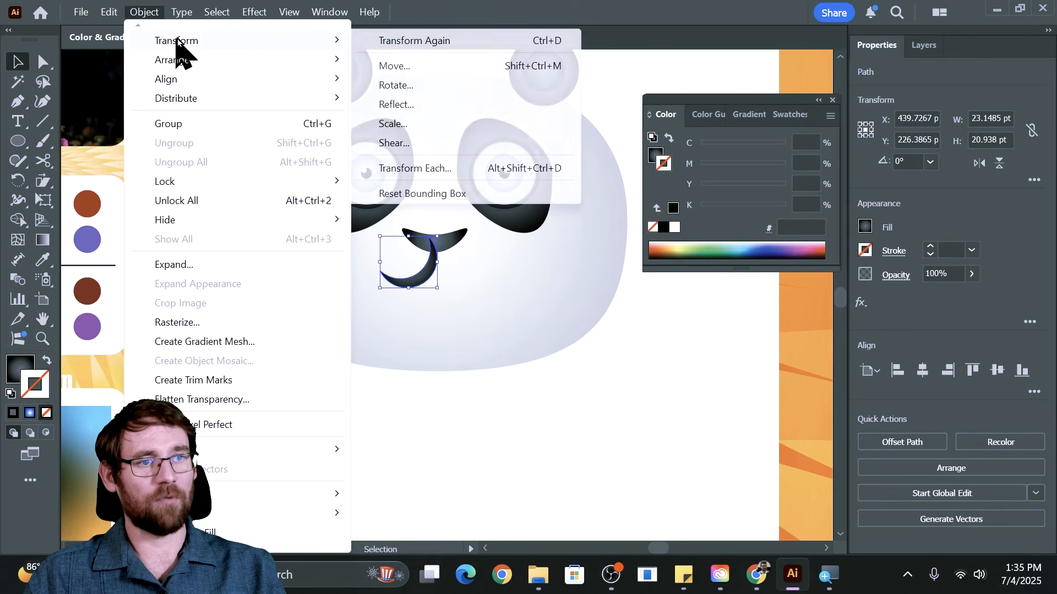
click(402, 105)
click(432, 394)
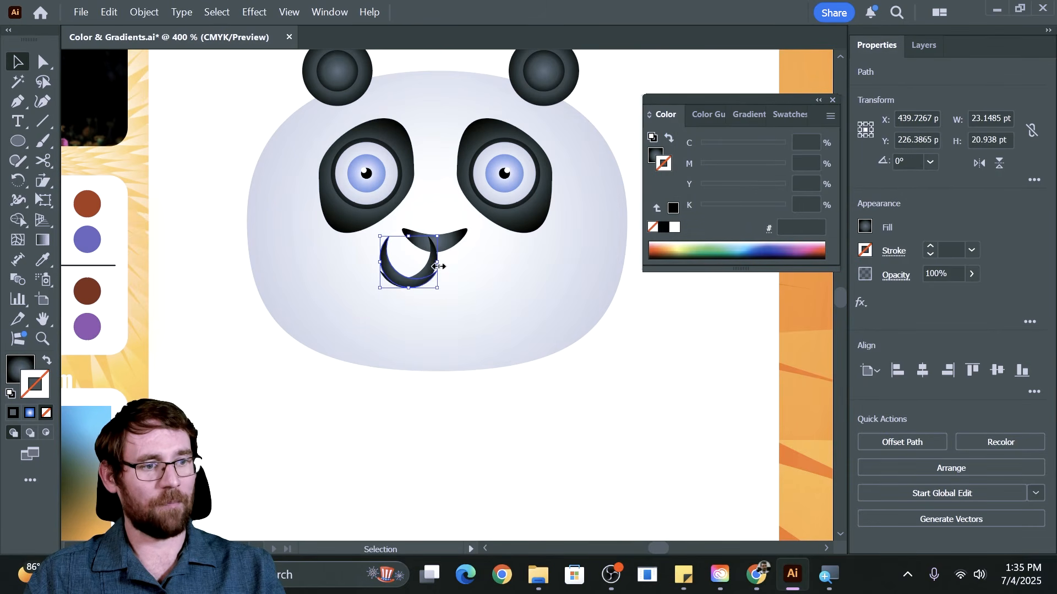
drag(386, 278, 444, 255)
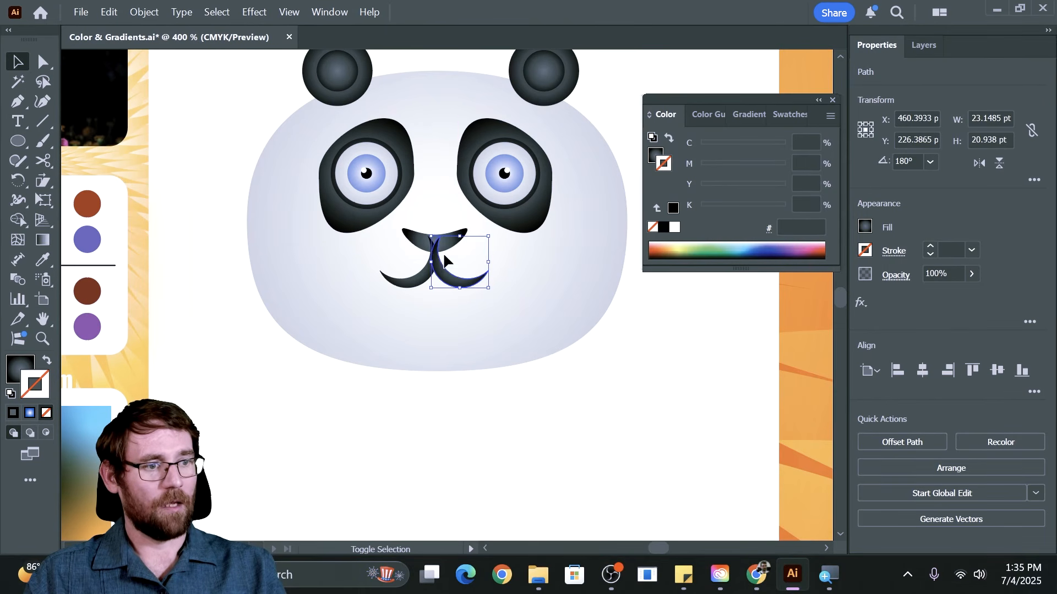
- Unite the nose and the two mouth crescents into one single shape
shift+click(411, 291)
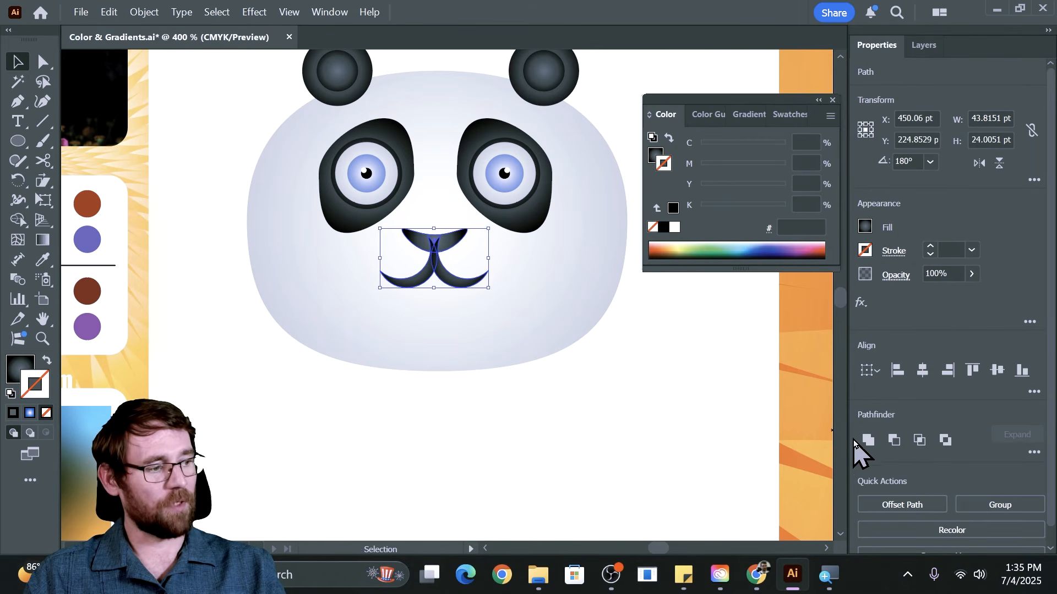
key(z)
drag(432, 255, 701, 282)
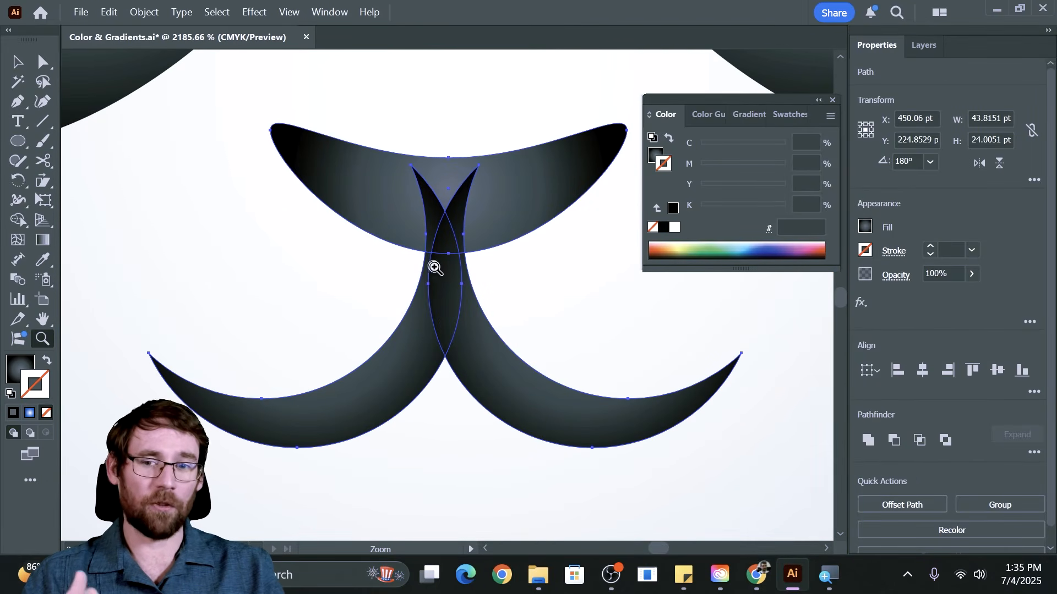
click(863, 446)
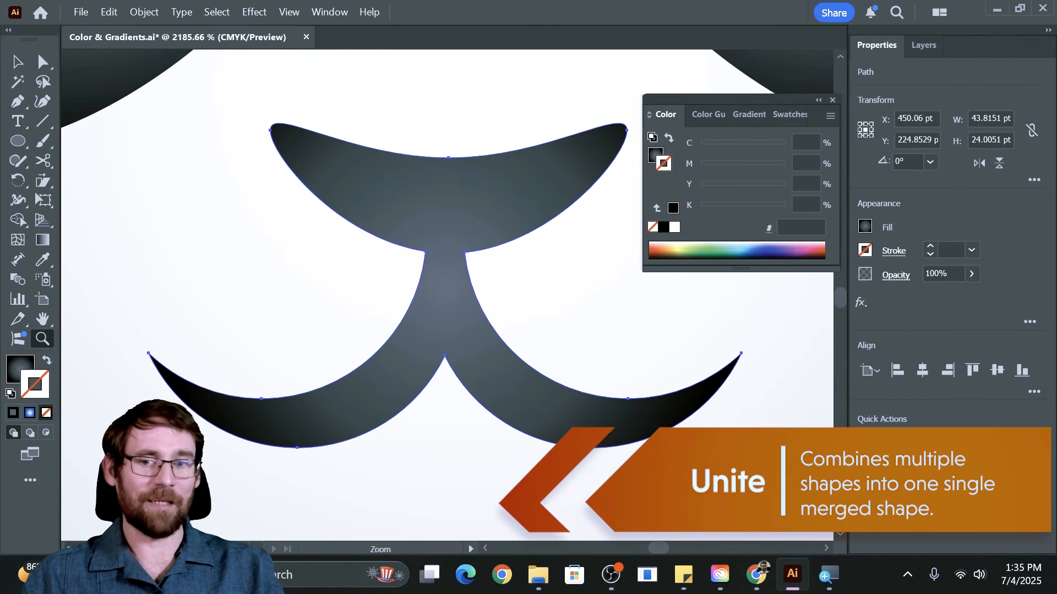
- Examine the panda's united nose and mouth, the whole face, and its place on the Color & Gradients worksheet
key(ctrl+minus)
key(ctrl+minus)
key(ctrl+minus)
key(ctrl+minus)
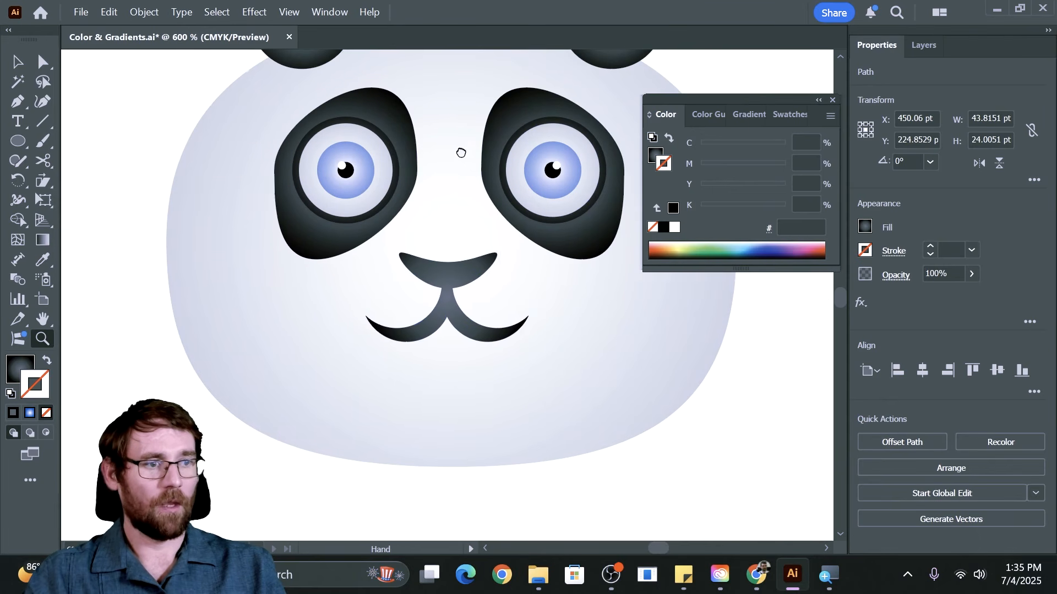
drag(460, 153, 448, 234)
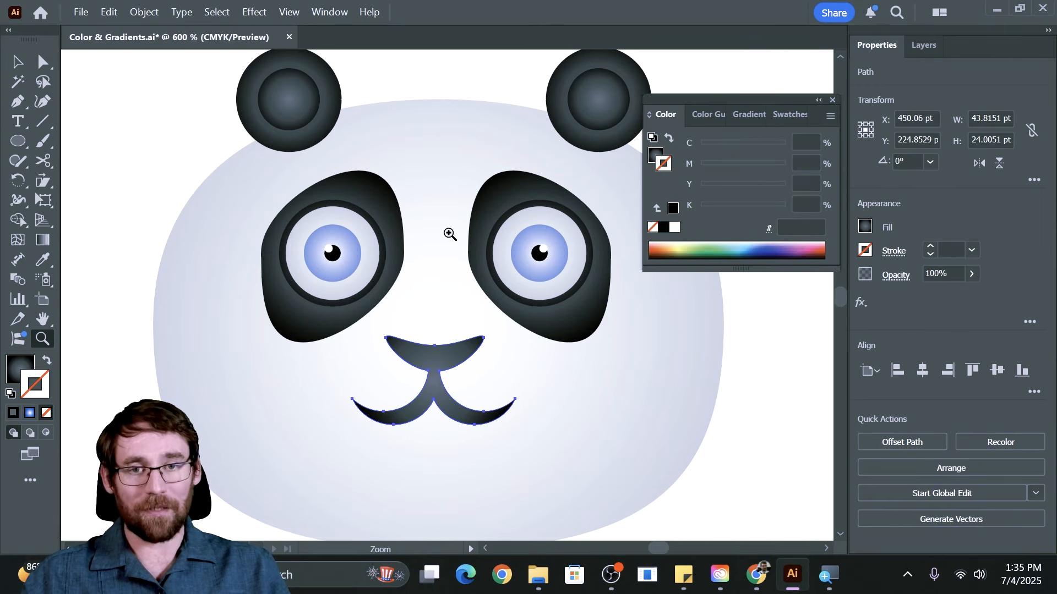
key(ctrl+minus)
key(ctrl+minus)
key(ctrl+minus)
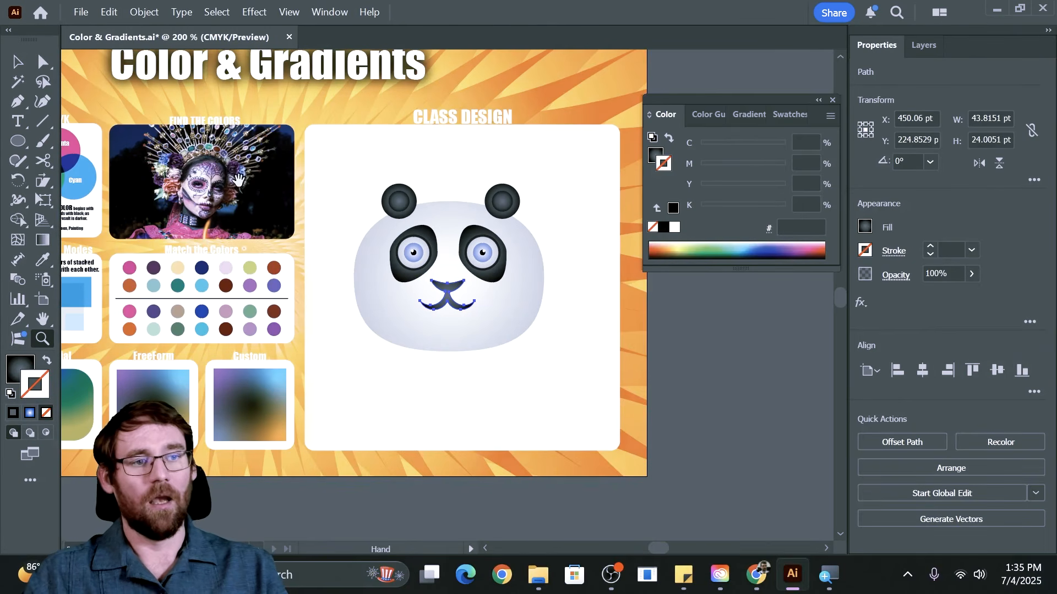
drag(238, 180, 419, 226)
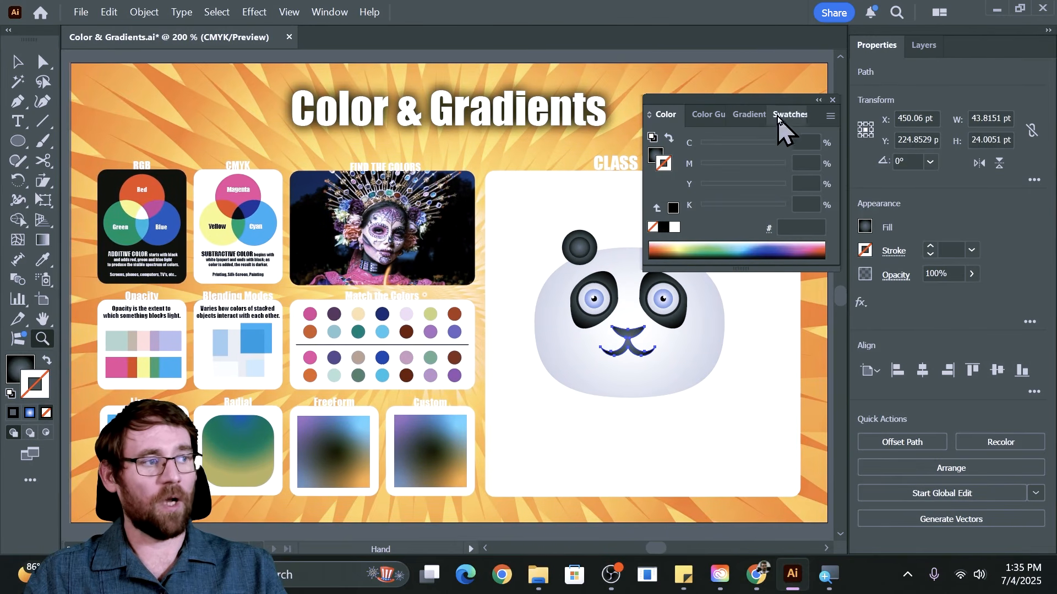